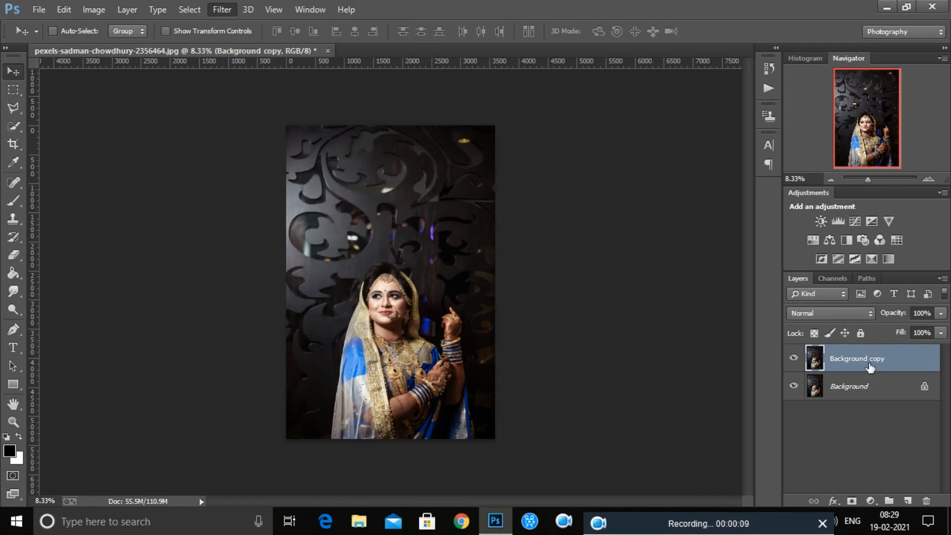
Add a Color Lookup adjustment layer above the background copy using the FuturisticBleak.3DL LUT
click(870, 501)
click(861, 403)
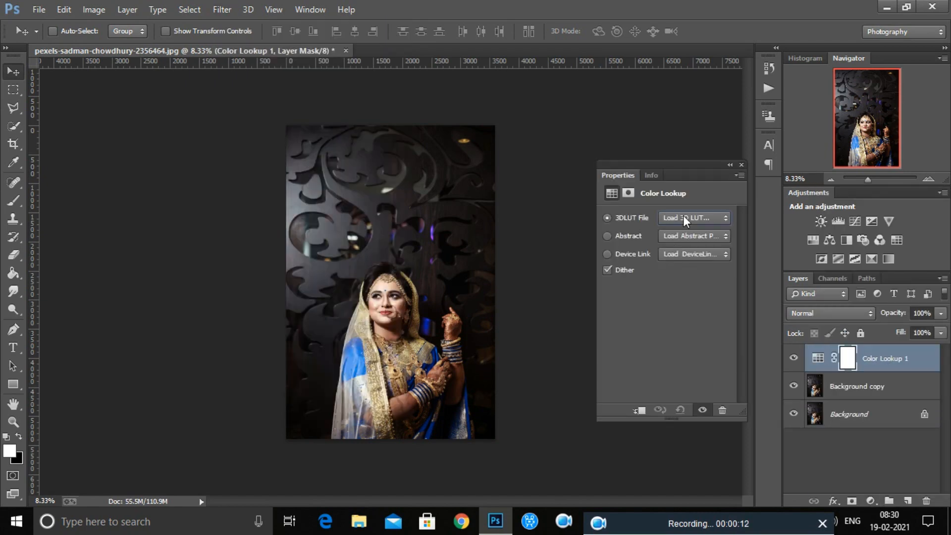
click(682, 215)
click(688, 442)
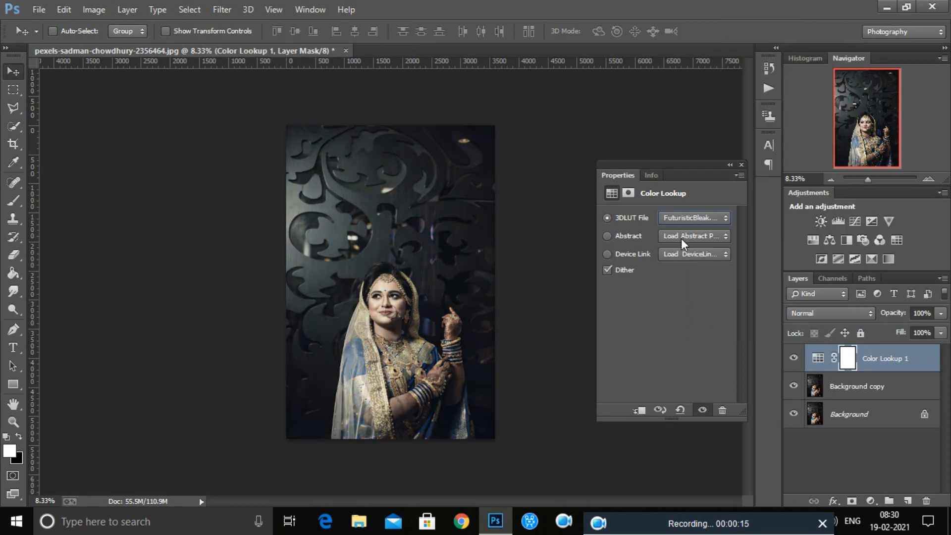
Try the filmstock_50.3dl, FoggyNight.3DL, Moonlight.3DL and Soft_Warming.look LUTs on the Color Lookup layer
click(691, 218)
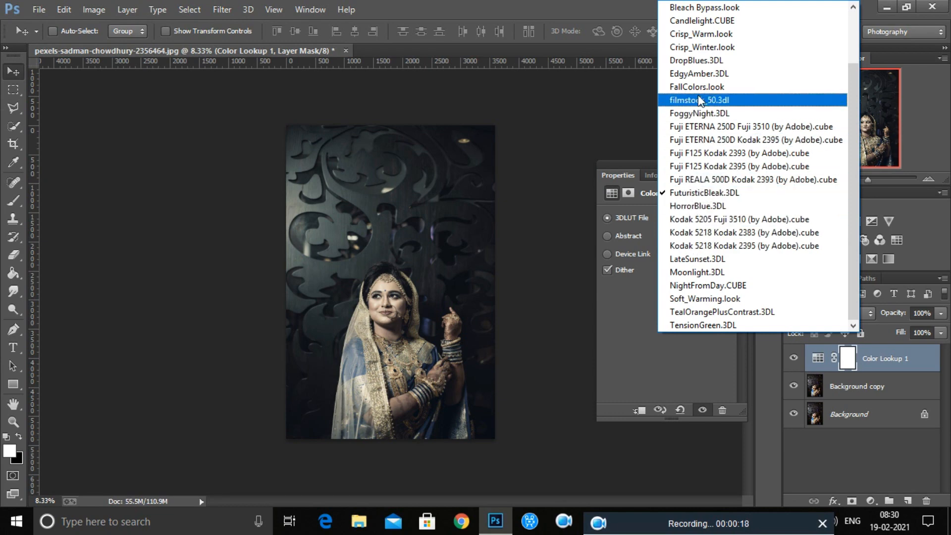
click(699, 101)
click(696, 213)
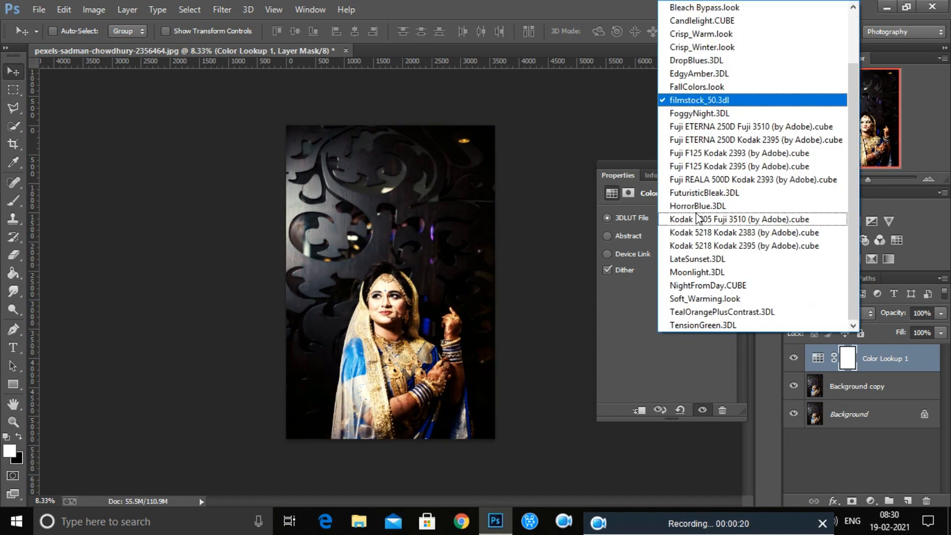
click(701, 114)
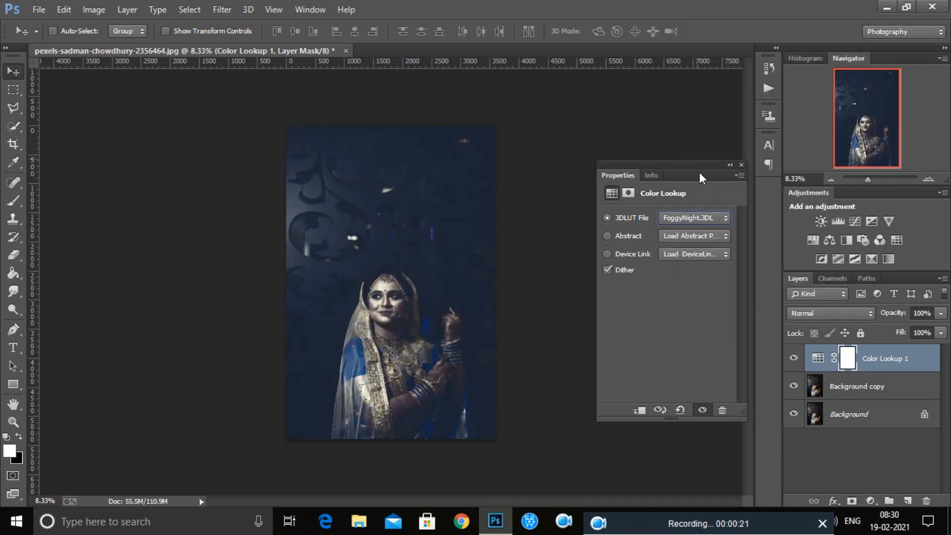
click(706, 216)
click(697, 272)
click(694, 218)
click(698, 300)
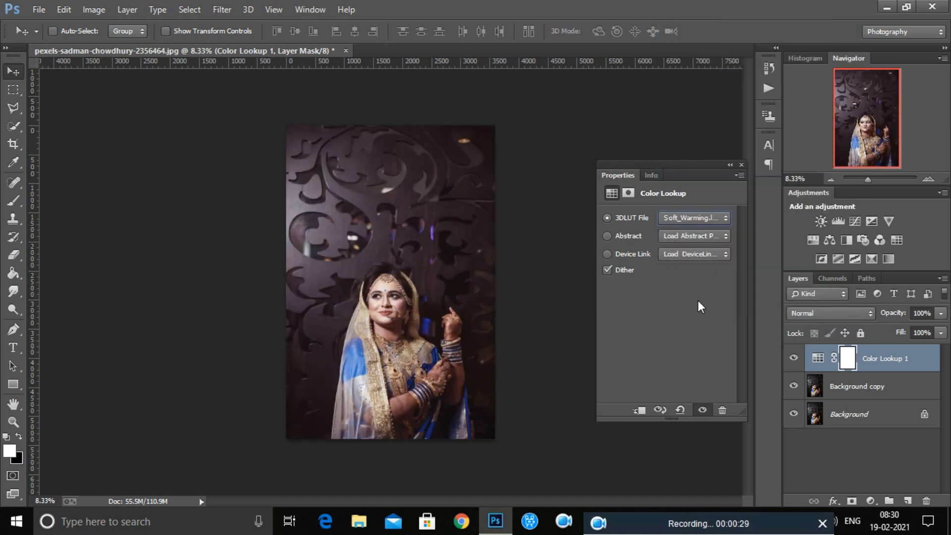
Delete the Color Lookup adjustment layer
click(741, 164)
right_click(889, 358)
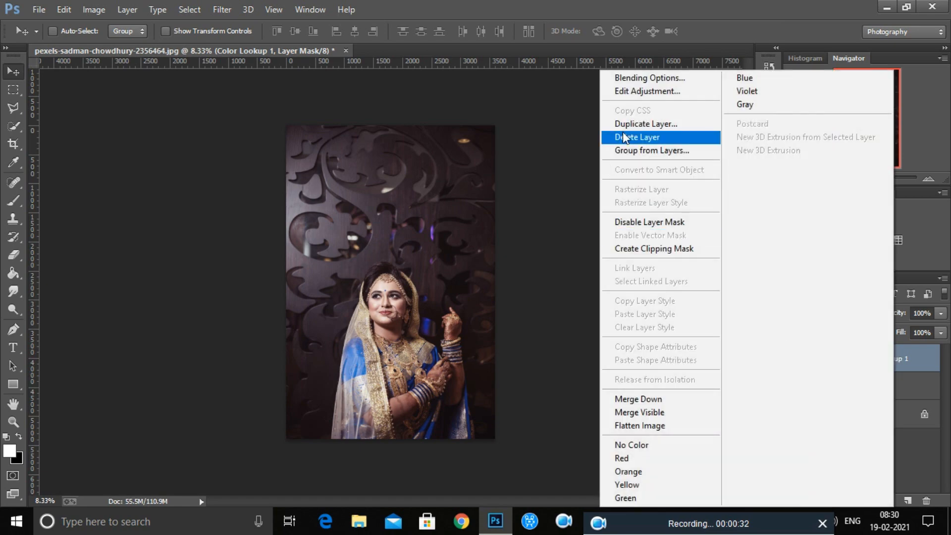
click(639, 135)
Add a Vibrance adjustment layer with Vibrance at -10 and Saturation at +36
click(870, 500)
click(843, 316)
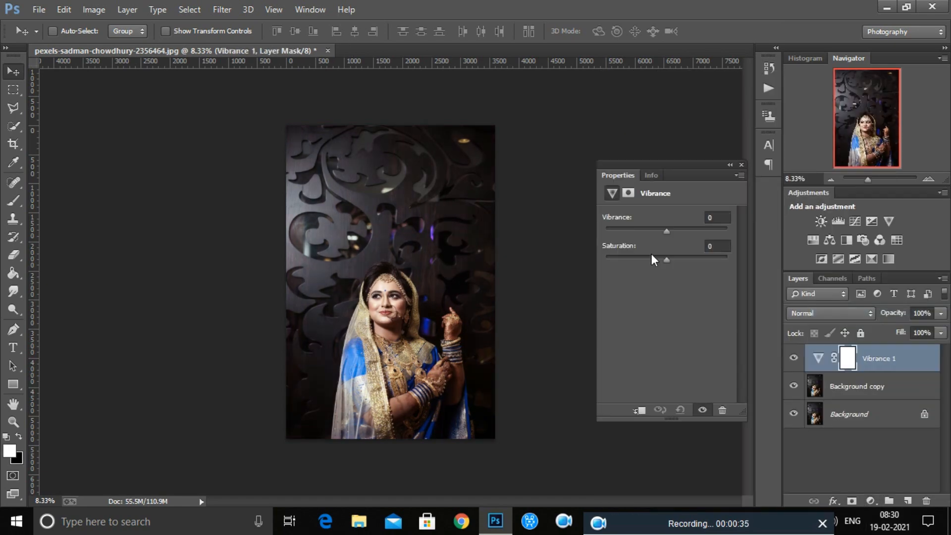
drag(662, 231, 653, 230)
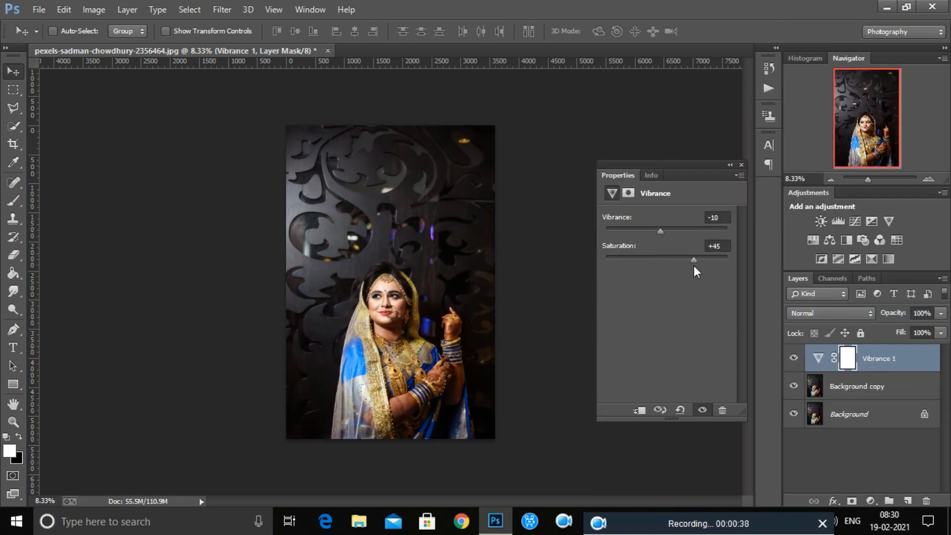
click(742, 165)
Add a Curves adjustment layer and shape its RGB curve with slightly lowered highlights, darker midtones and lifted blacks
click(870, 500)
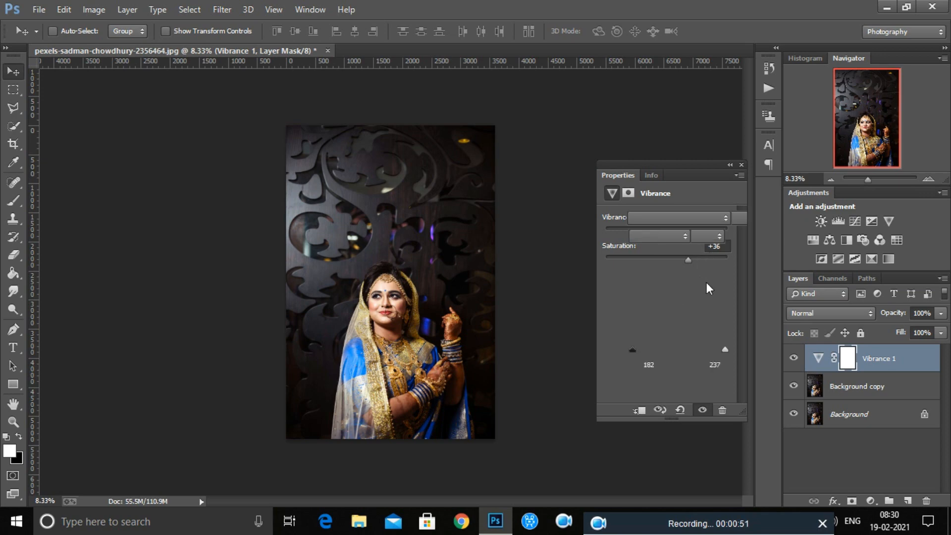
drag(724, 253, 724, 264)
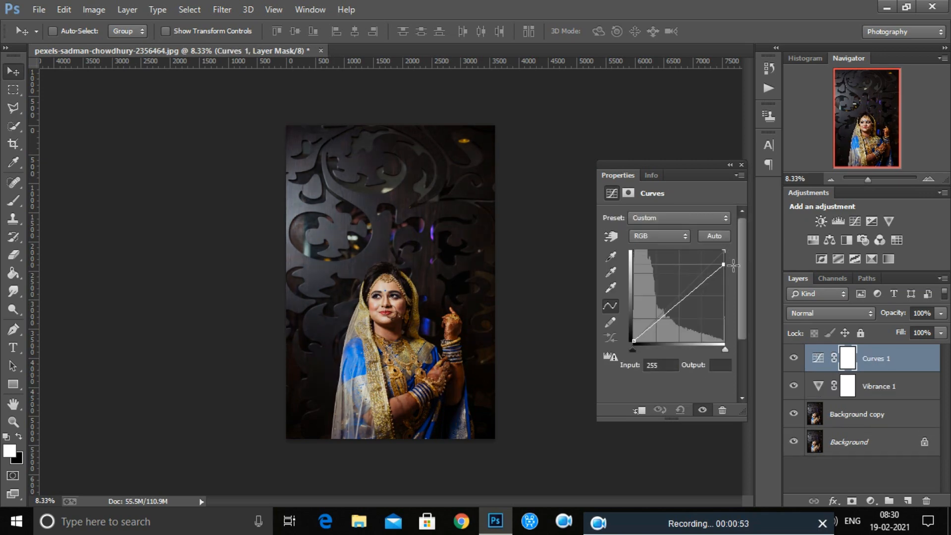
drag(684, 297, 692, 298)
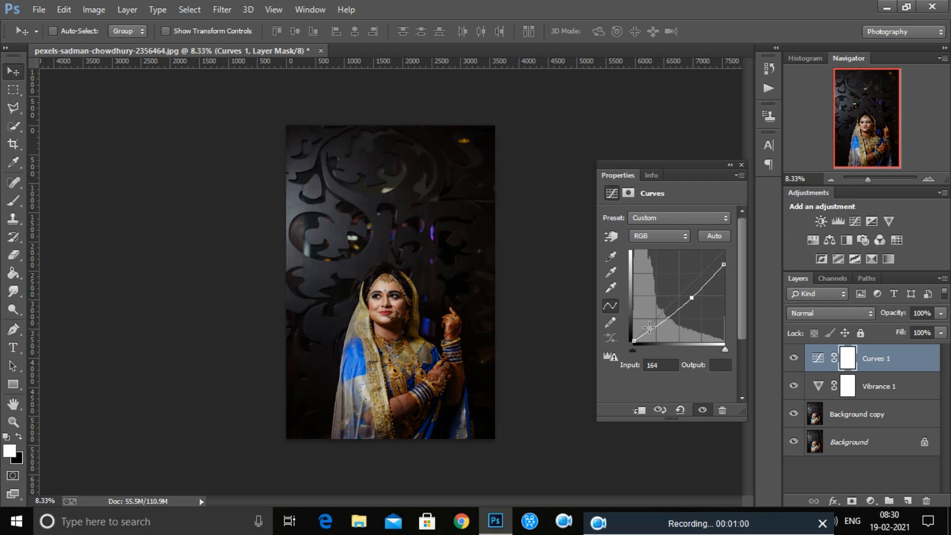
drag(631, 338, 633, 333)
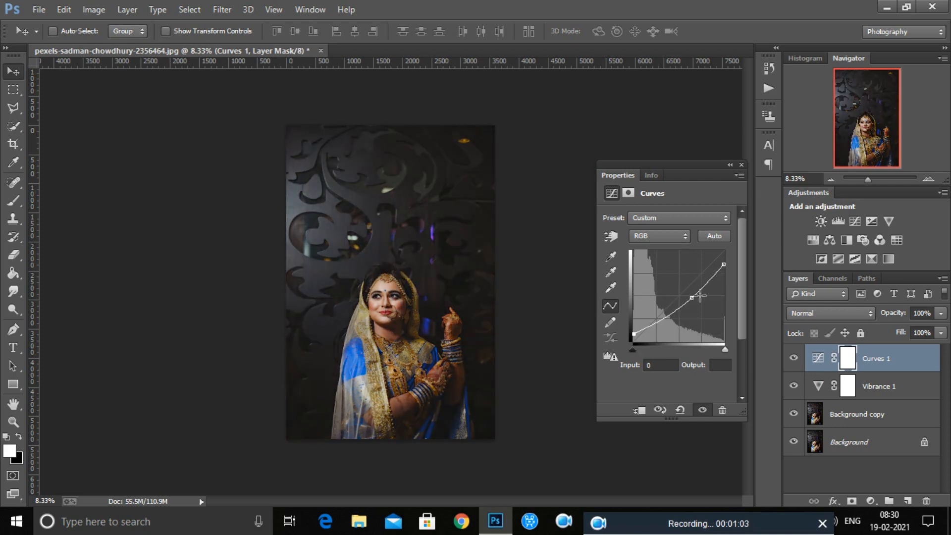
drag(724, 264, 724, 256)
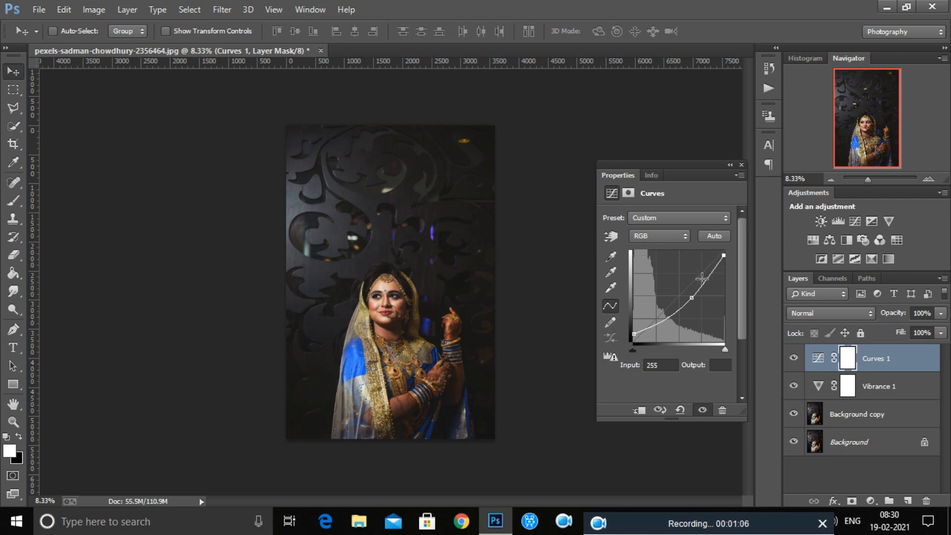
drag(692, 298, 689, 289)
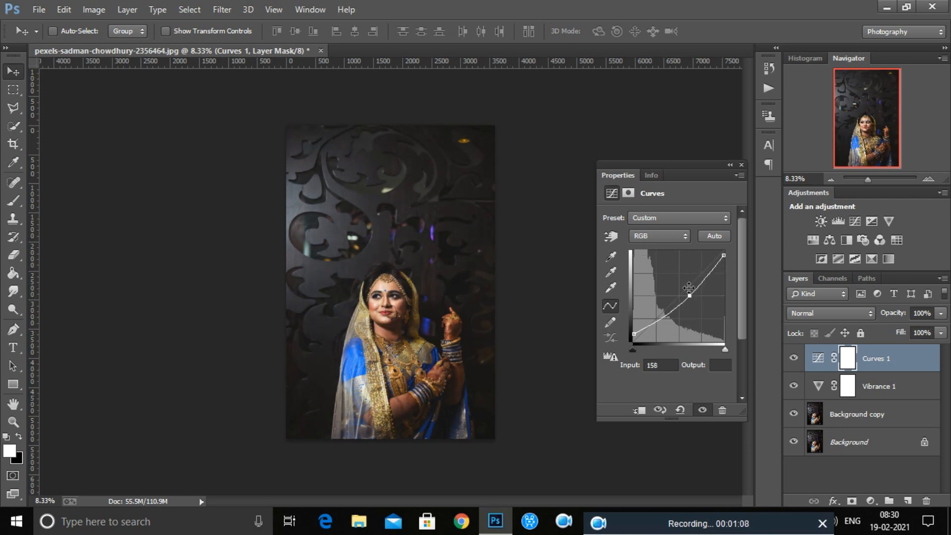
Lift the shadow end of the Curves layer's Blue channel slightly and pull its midtones down
click(666, 237)
click(650, 279)
drag(634, 338, 633, 335)
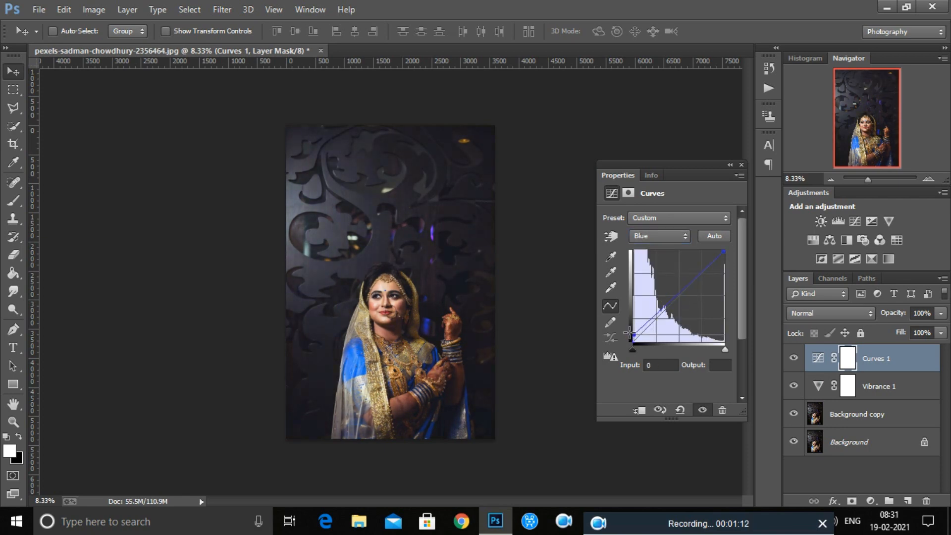
drag(684, 294, 682, 297)
click(742, 165)
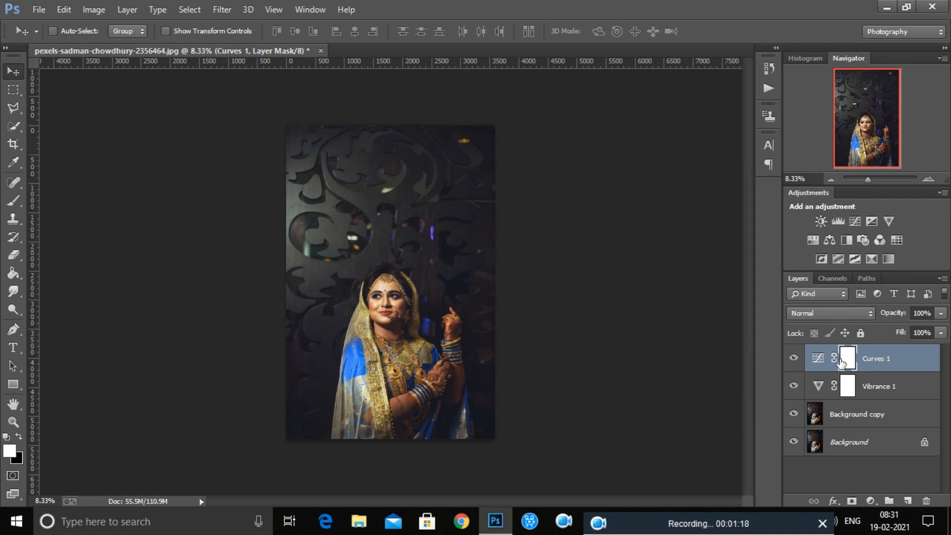
Fade the Curves effect at the photo's upper-left corner with a diagonal linear gradient on the layer's mask
drag(13, 273, 55, 280)
click(55, 280)
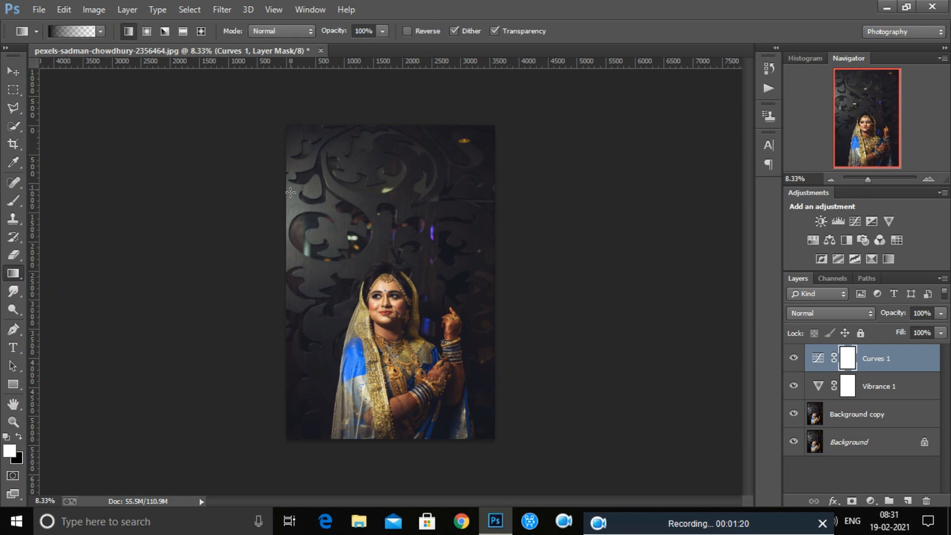
drag(286, 130, 452, 351)
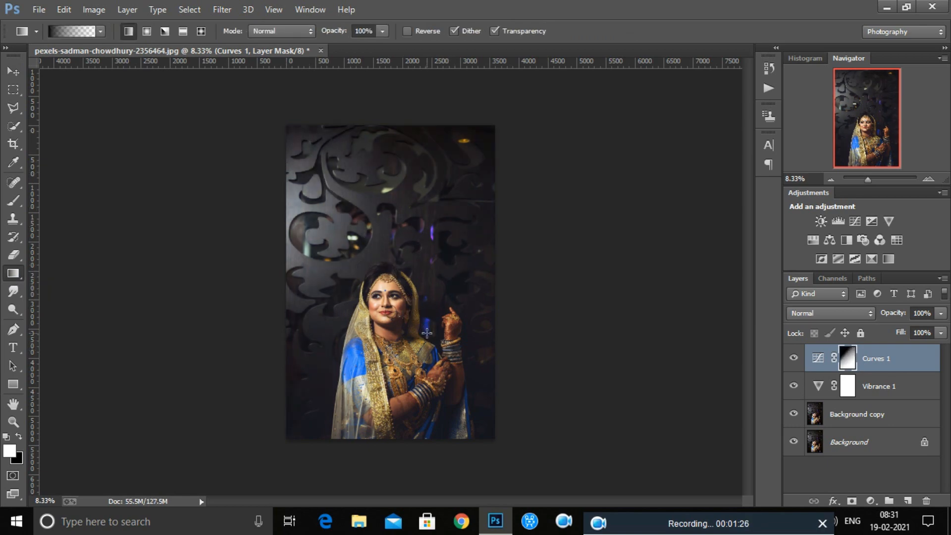
drag(309, 213, 510, 417)
click(13, 72)
Stamp all visible layers into a new merged layer above the Curves layer
click(818, 358)
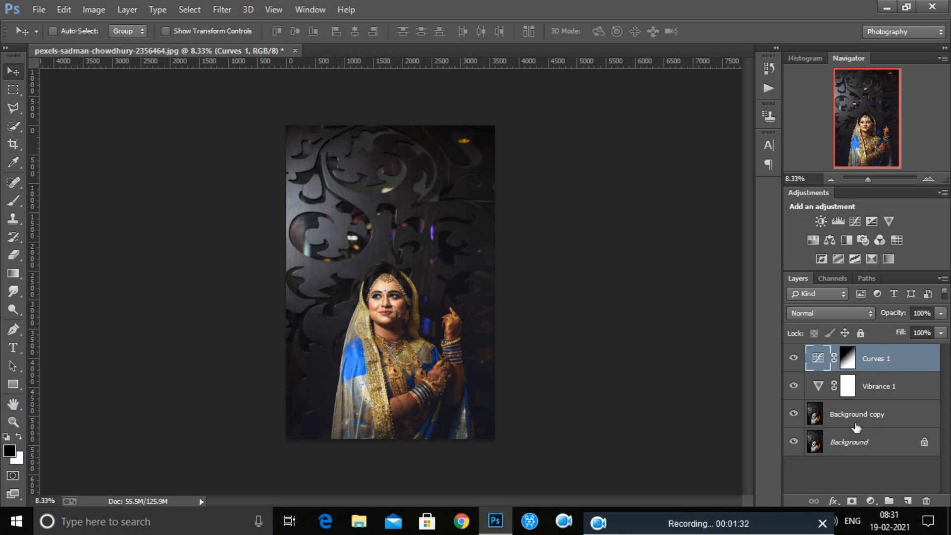
click(816, 359)
key(ctrl+alt+shift+e)
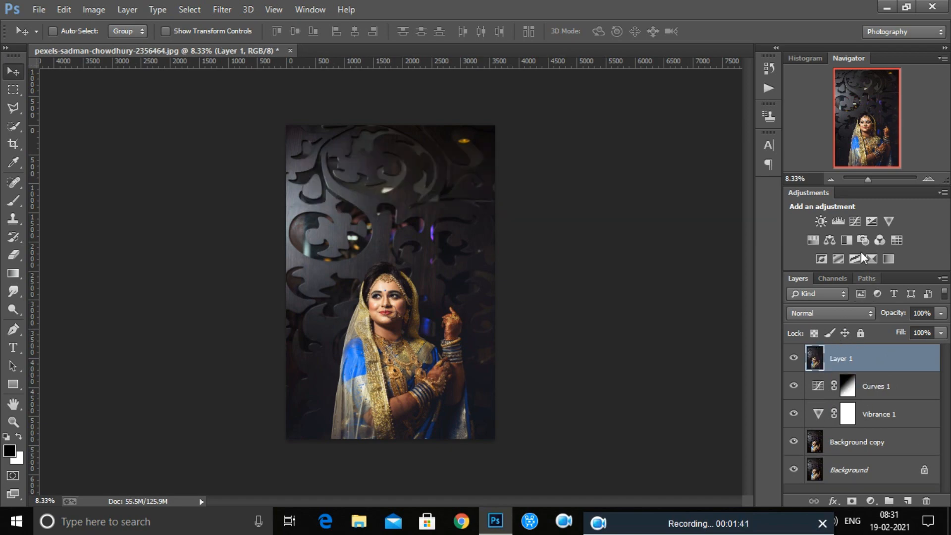
Duplicate the merged layer and invert the colors of the copy
drag(868, 179, 875, 187)
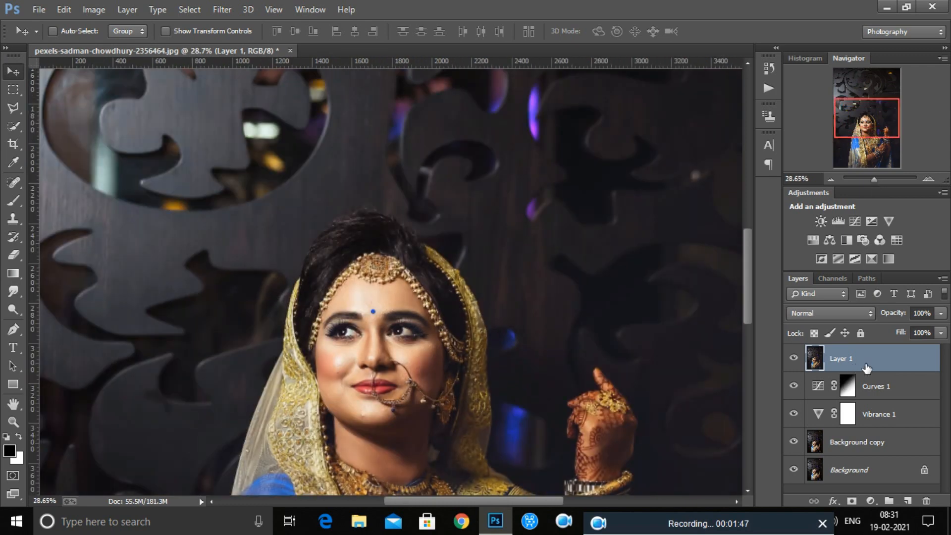
key(ctrl+j)
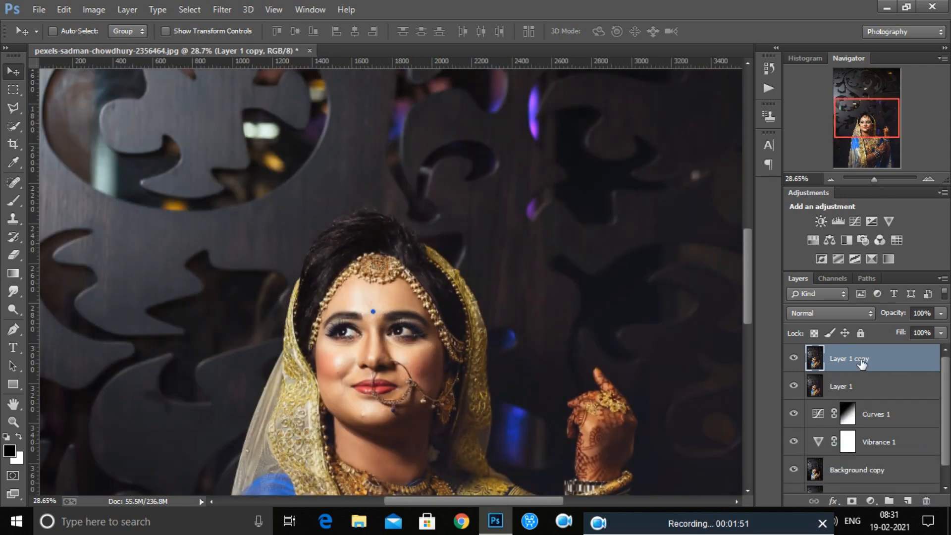
key(ctrl+i)
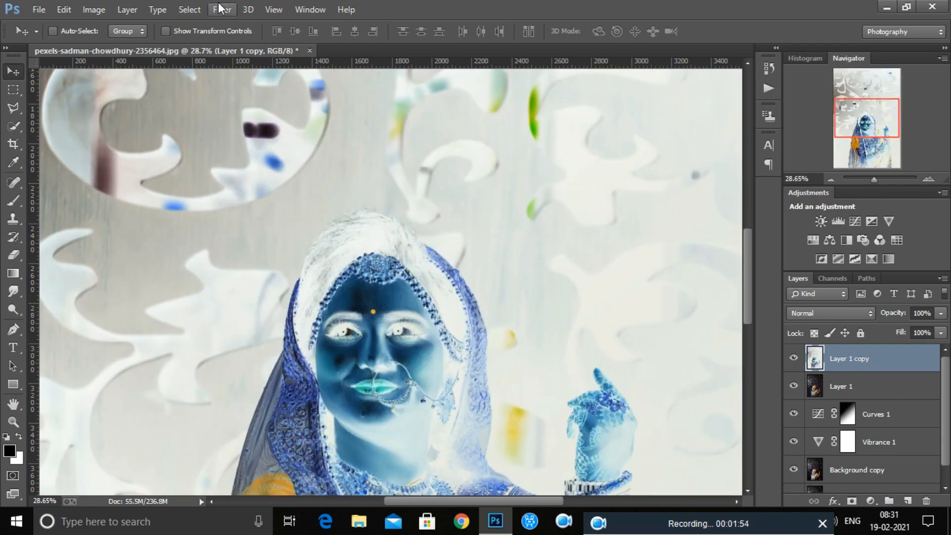
Try the Vivid Light blend mode on the inverted copy, and switch it to Linear Light
click(815, 313)
click(803, 207)
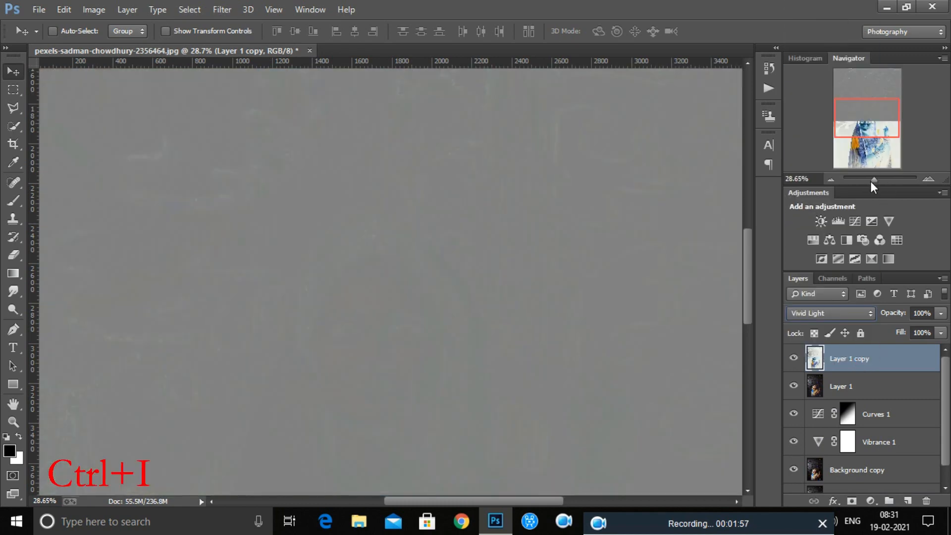
key(ctrl+0)
click(812, 313)
click(807, 216)
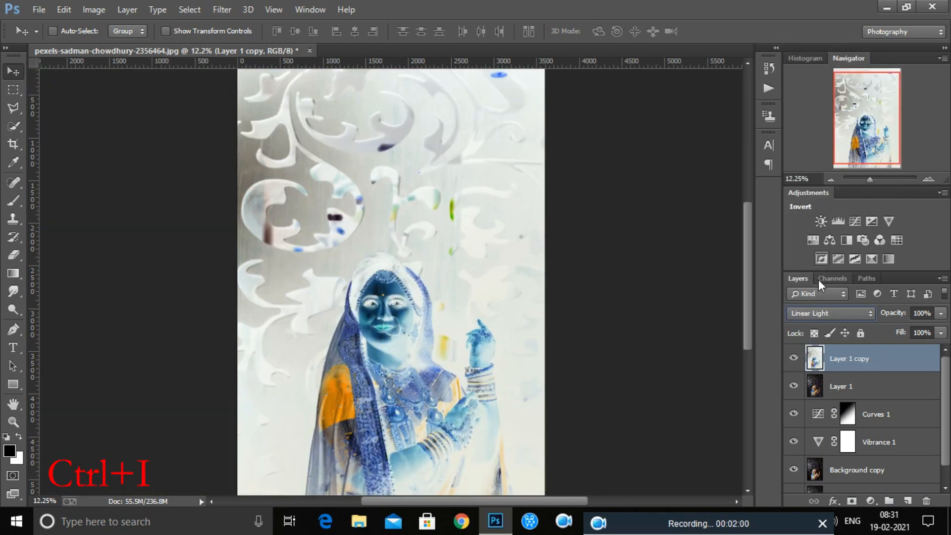
Apply a High Pass filter with a radius of 3.9 pixels to the inverted copy
click(222, 10)
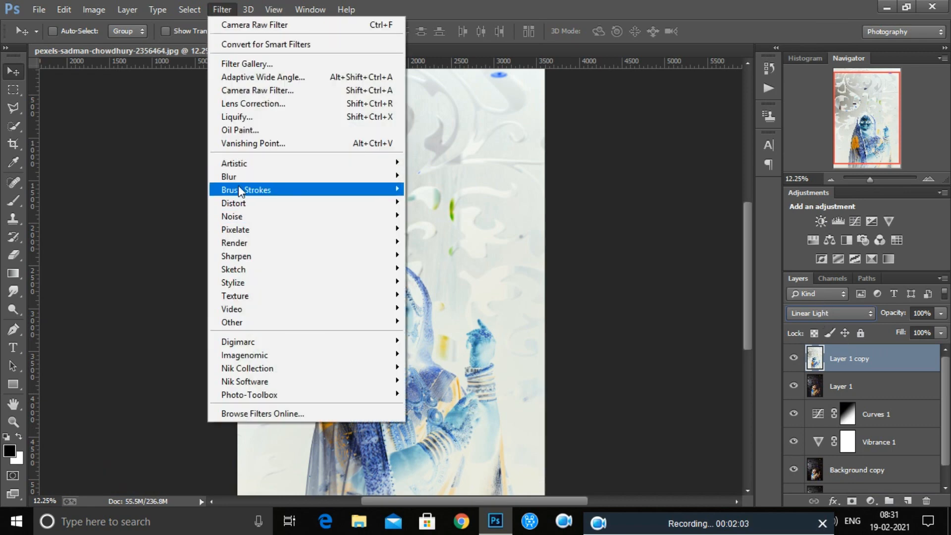
mouse_move(276, 331)
click(425, 335)
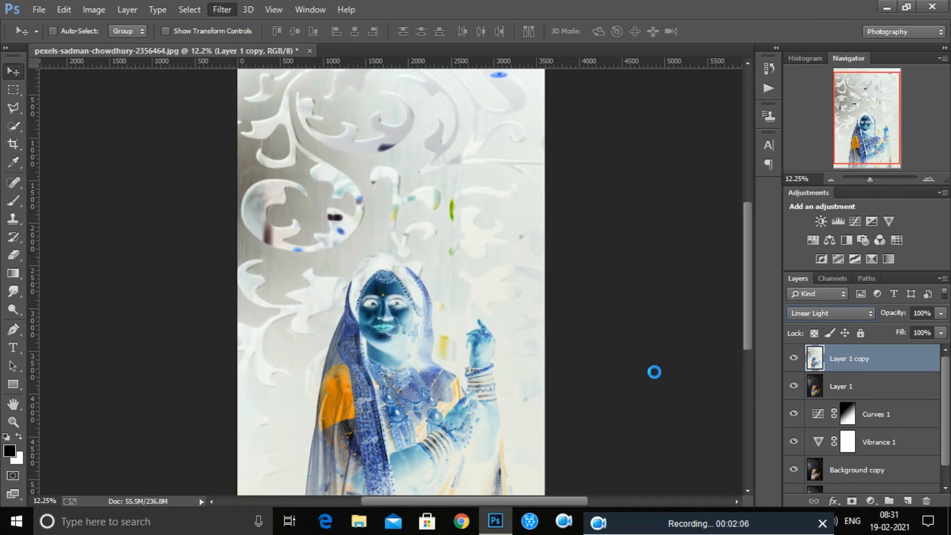
mouse_move(682, 337)
mouse_down()
mouse_move(667, 338)
mouse_move(687, 338)
mouse_up()
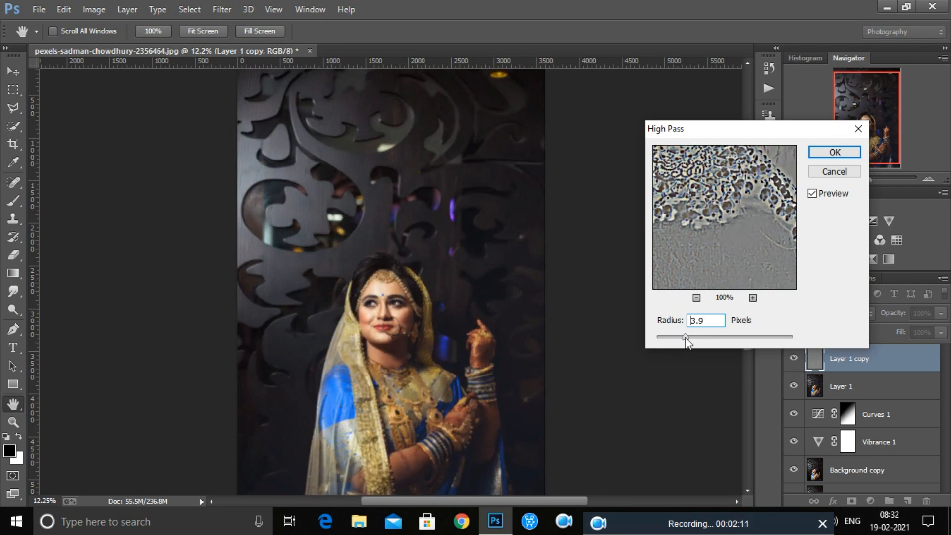
click(834, 152)
Set the blend mode of the high-pass filtered copy to Vivid Light
click(221, 10)
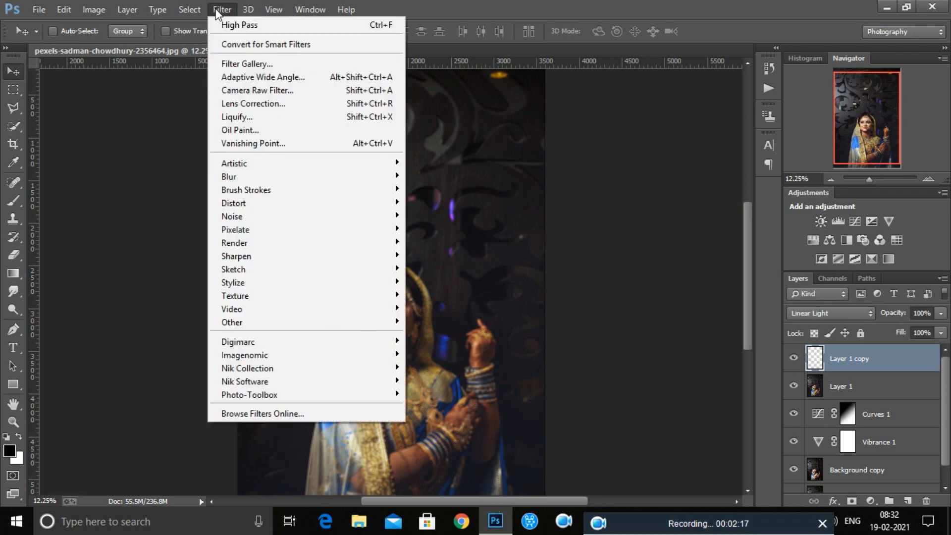
mouse_move(236, 185)
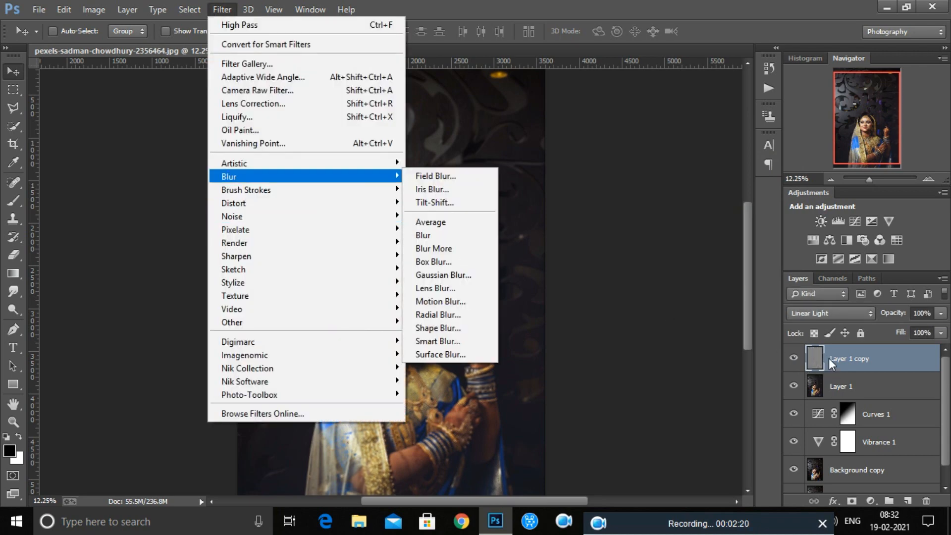
click(831, 313)
click(807, 209)
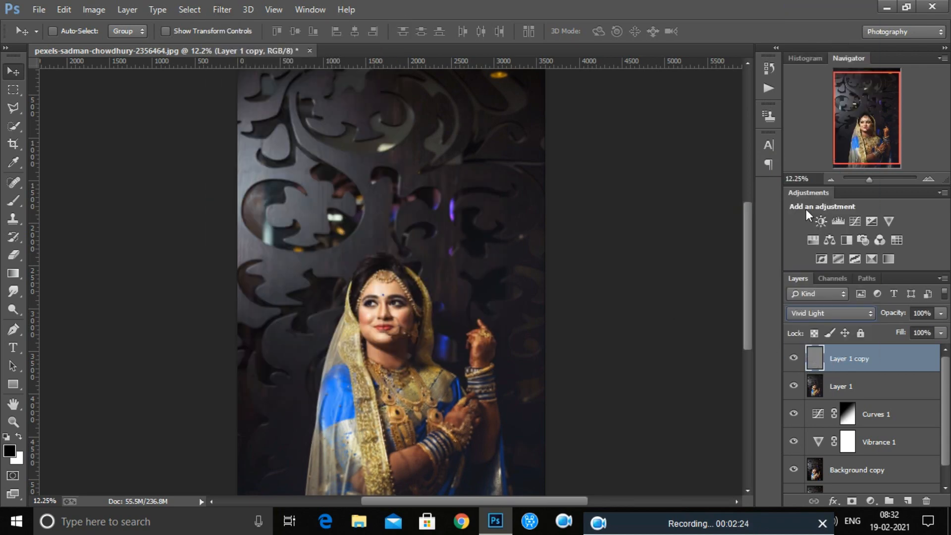
click(222, 10)
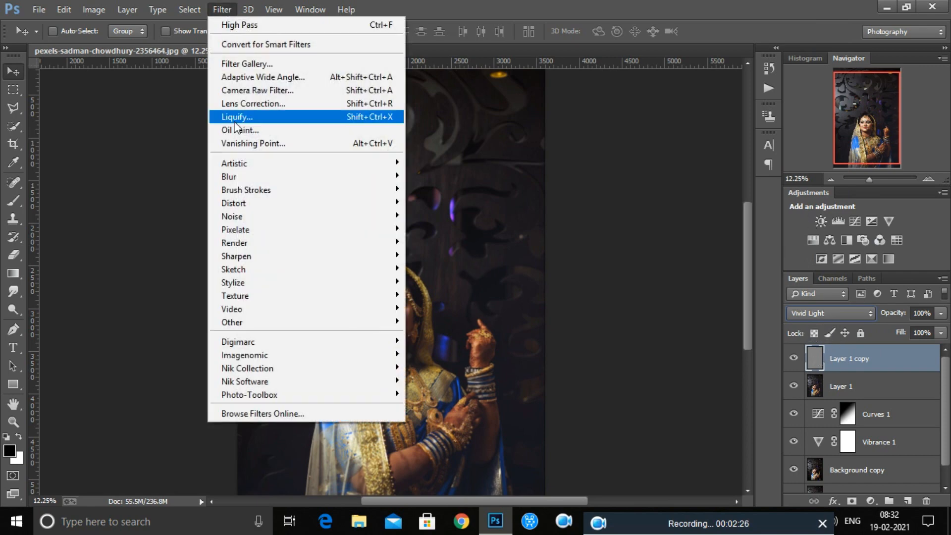
mouse_move(386, 323)
click(436, 333)
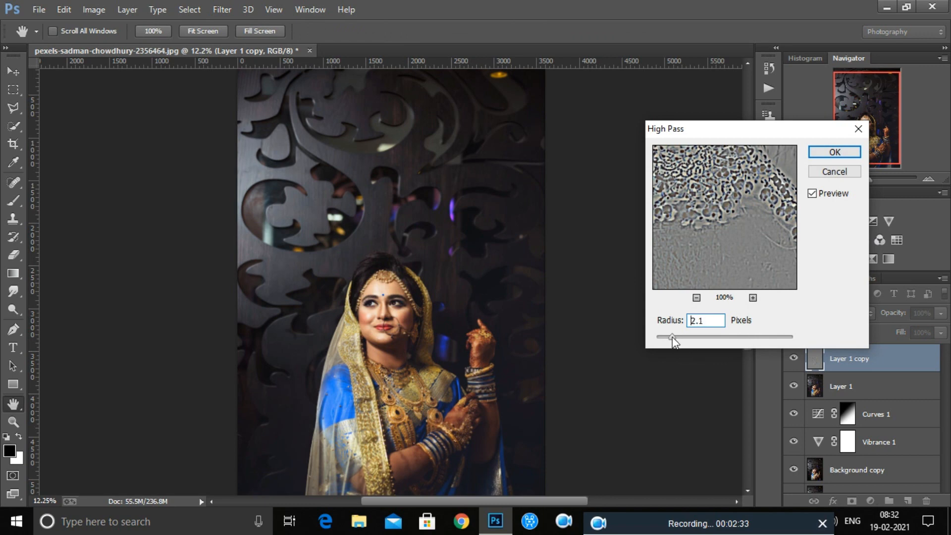
drag(673, 337, 664, 337)
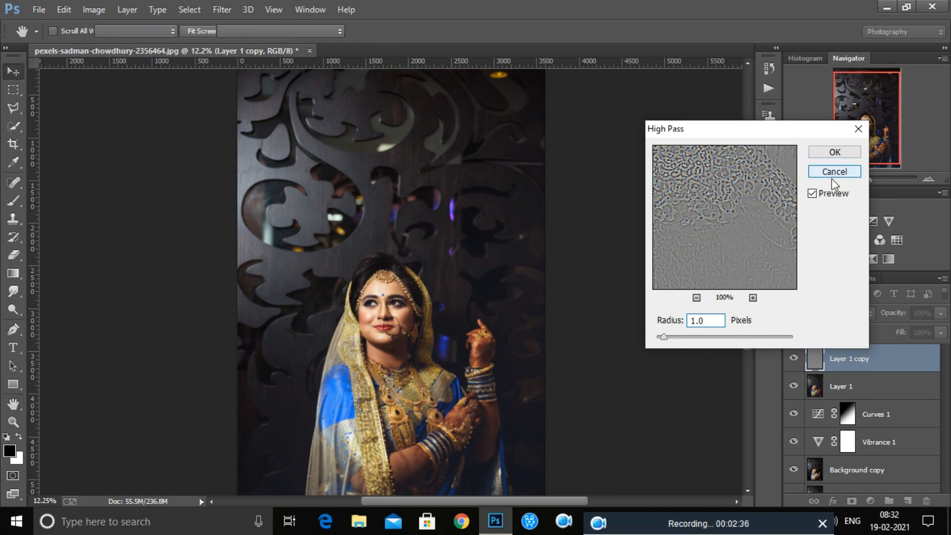
click(832, 177)
Undo back to the unfiltered inverted copy and set its blend mode to Vivid Light
key(shift+alt+j)
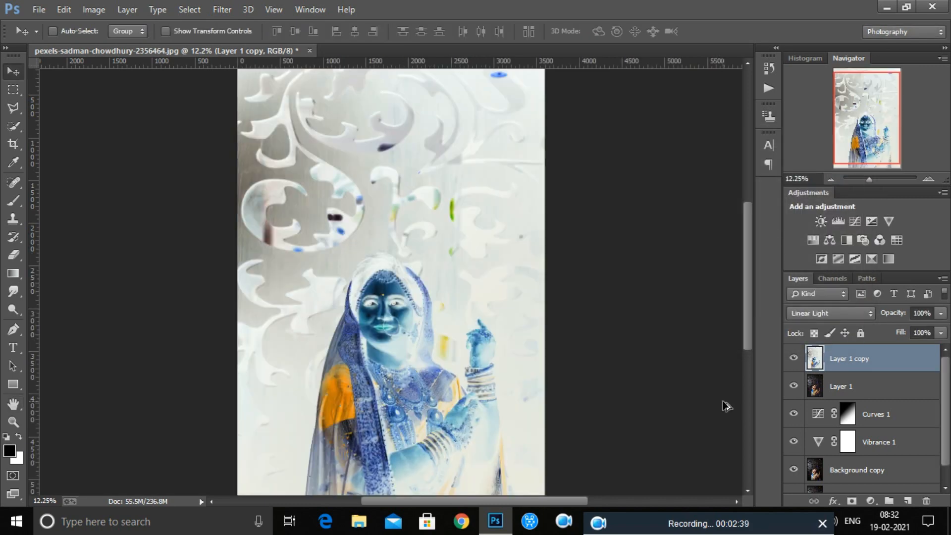
click(833, 313)
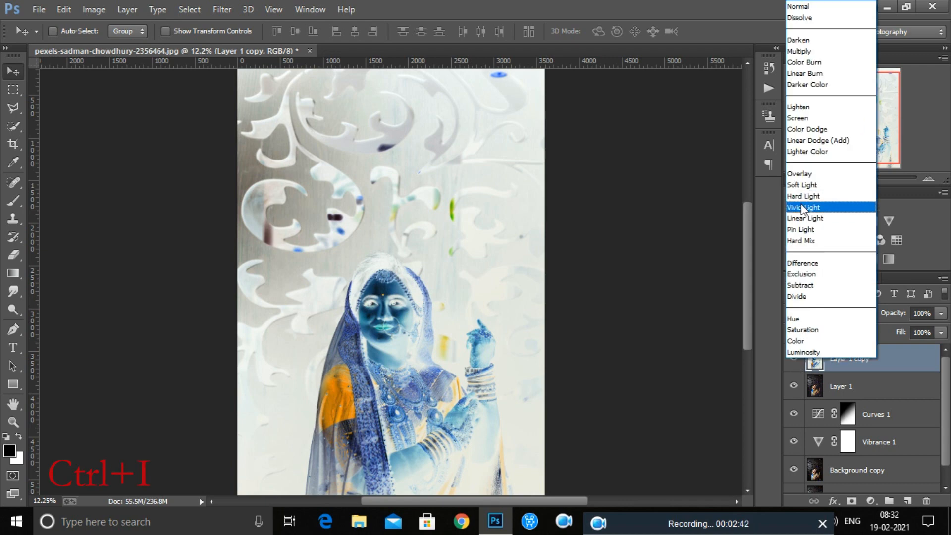
click(805, 206)
Apply the High Pass filter to the inverted Vivid Light copy
click(190, 10)
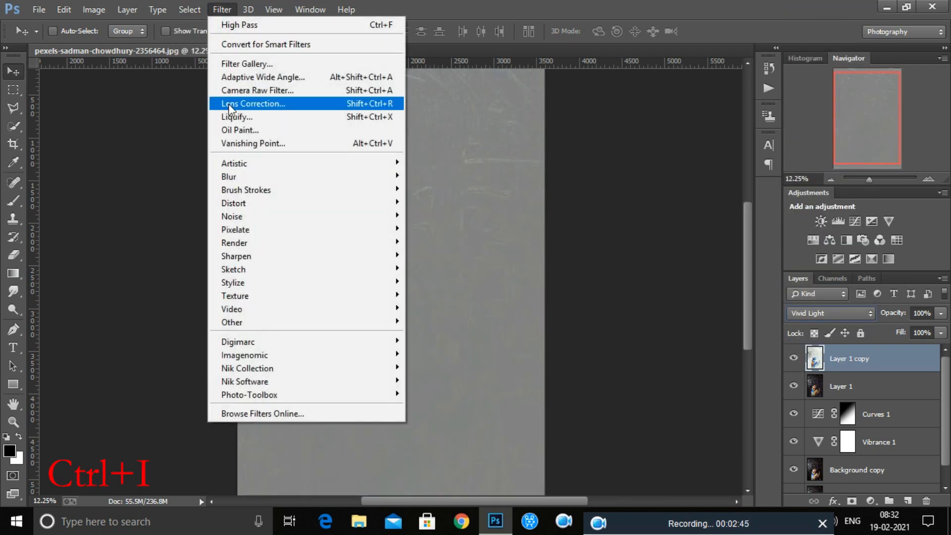
mouse_move(249, 324)
click(436, 335)
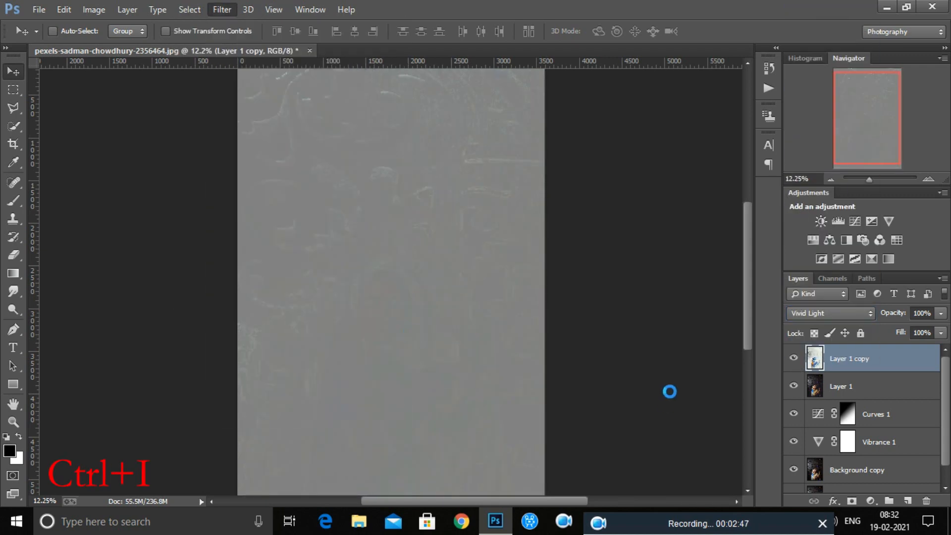
drag(684, 342, 711, 342)
click(835, 152)
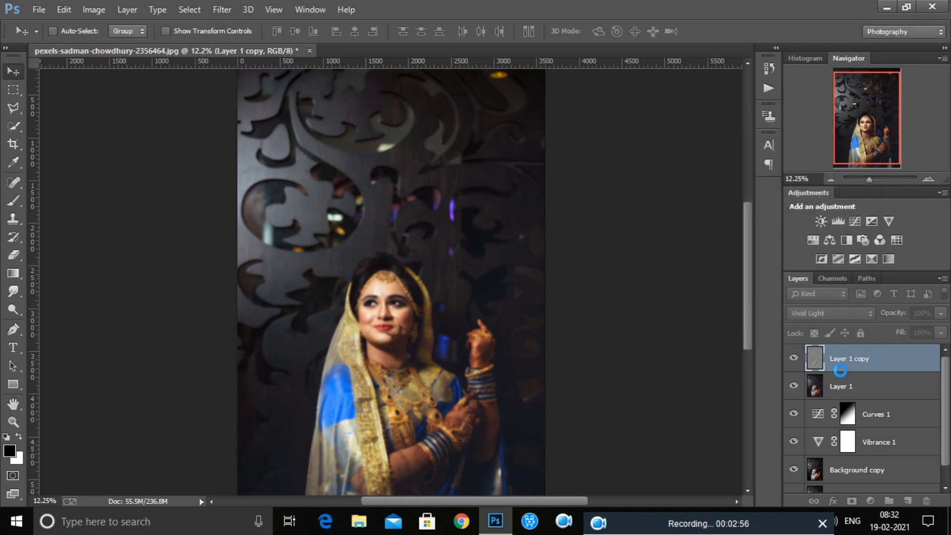
Apply a Gaussian Blur with a radius of 1.0 pixel to the high-pass filtered copy
click(222, 9)
mouse_move(240, 177)
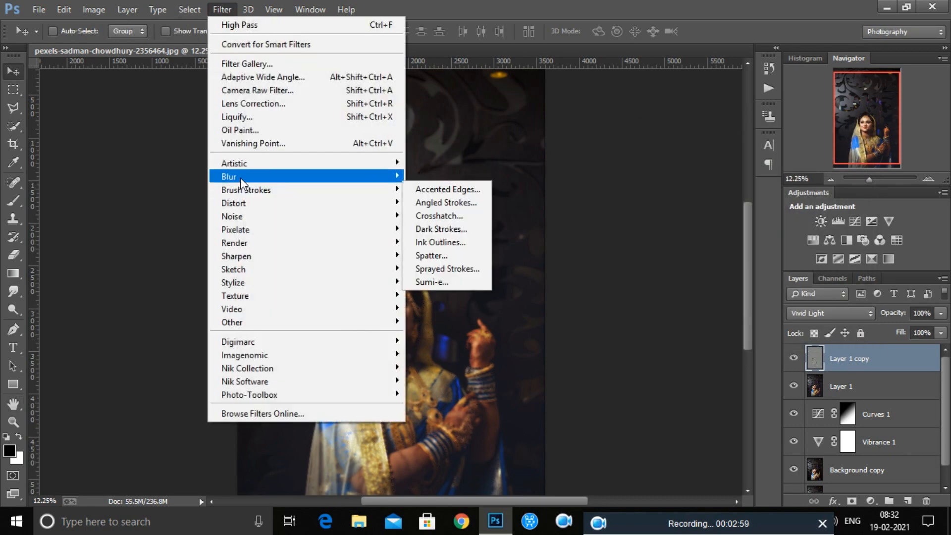
click(448, 275)
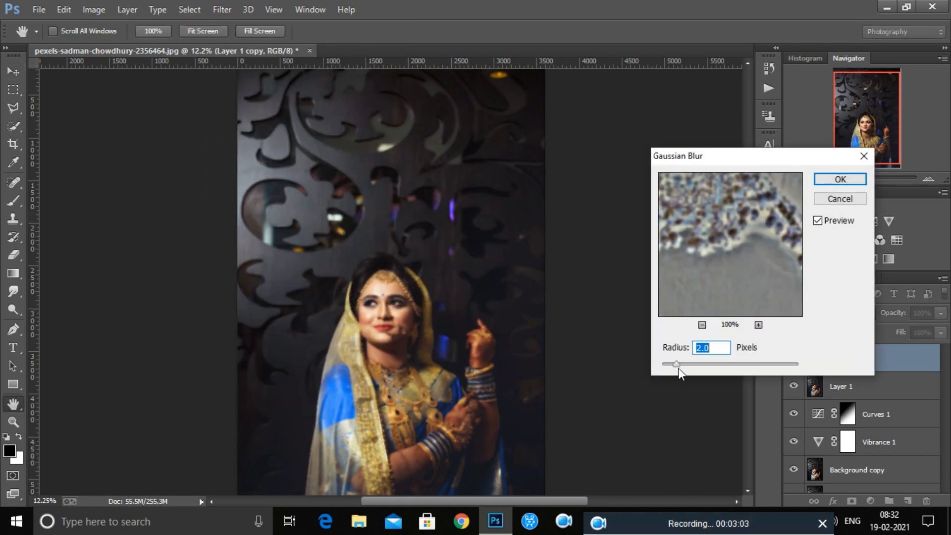
drag(671, 365, 670, 365)
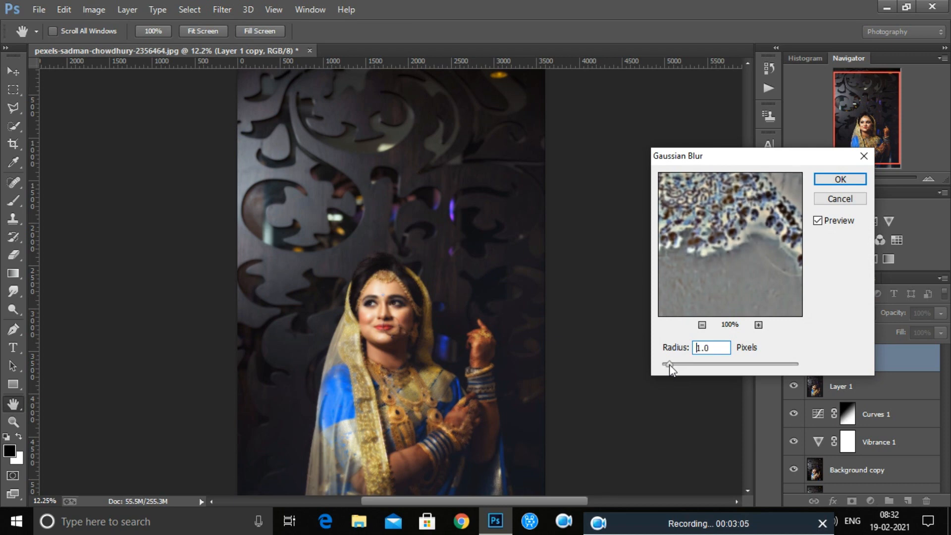
click(840, 179)
Add an inverted black mask to the blurred copy and paint white over the forehead with a soft 82 px brush
click(853, 501)
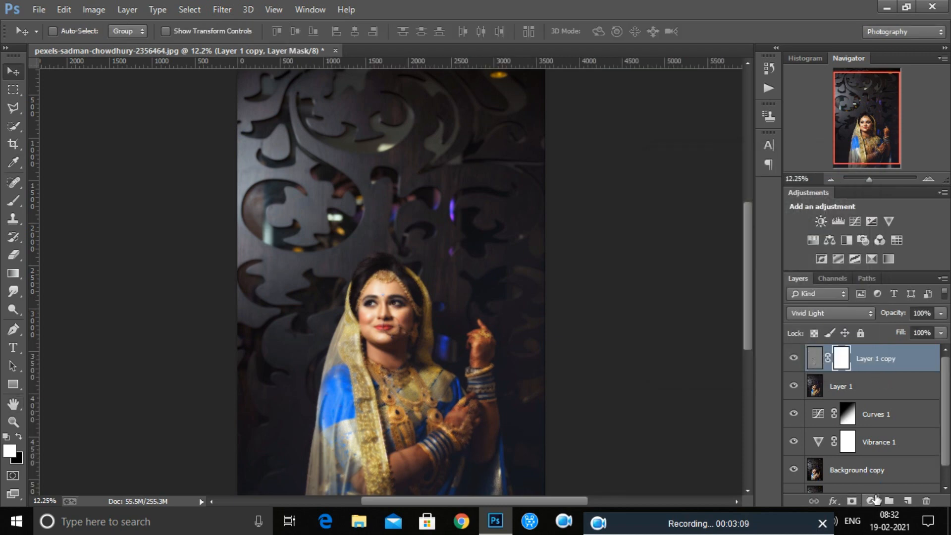
key(ctrl+i)
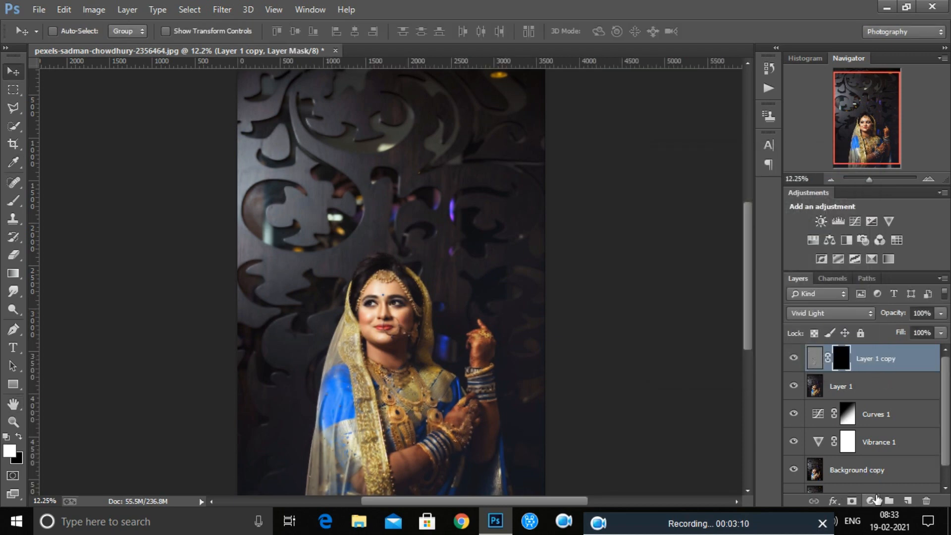
click(879, 180)
scroll(748, 282, down, 4)
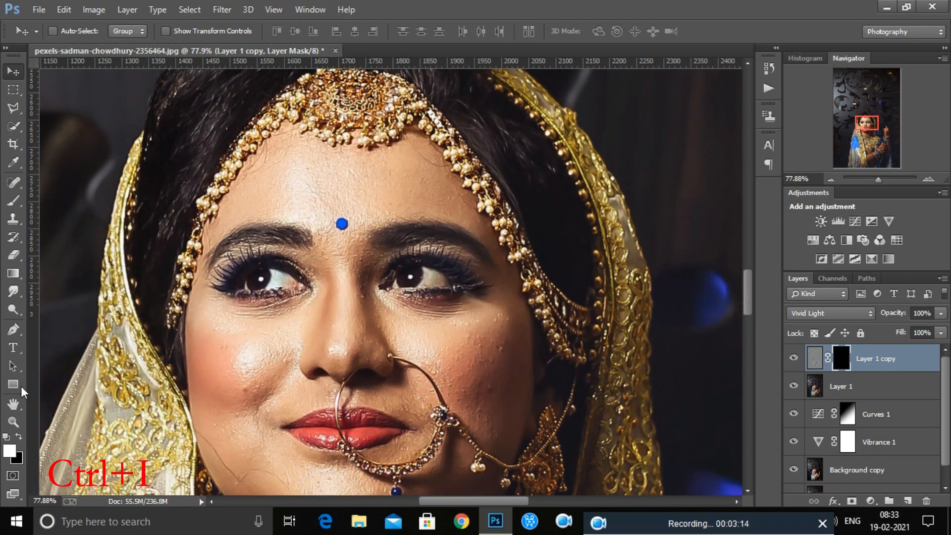
click(13, 200)
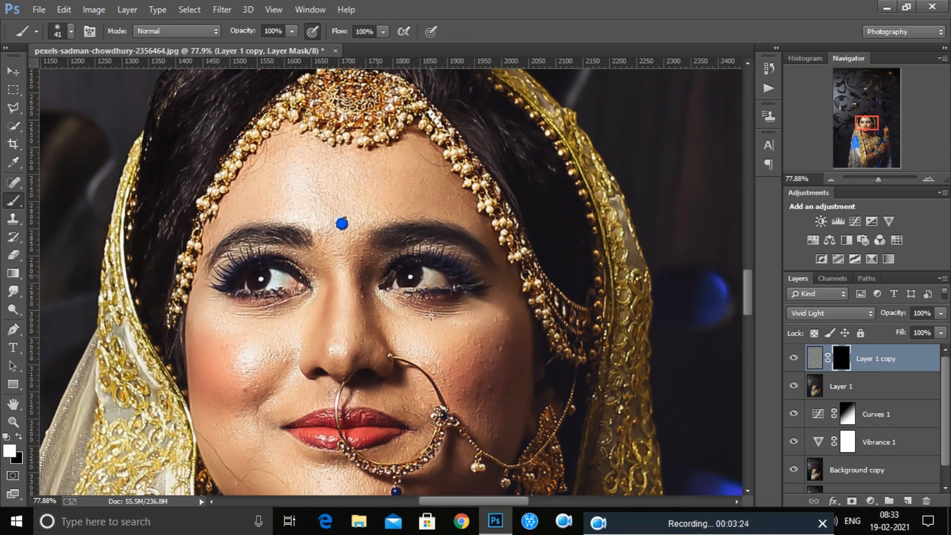
right_click(343, 218)
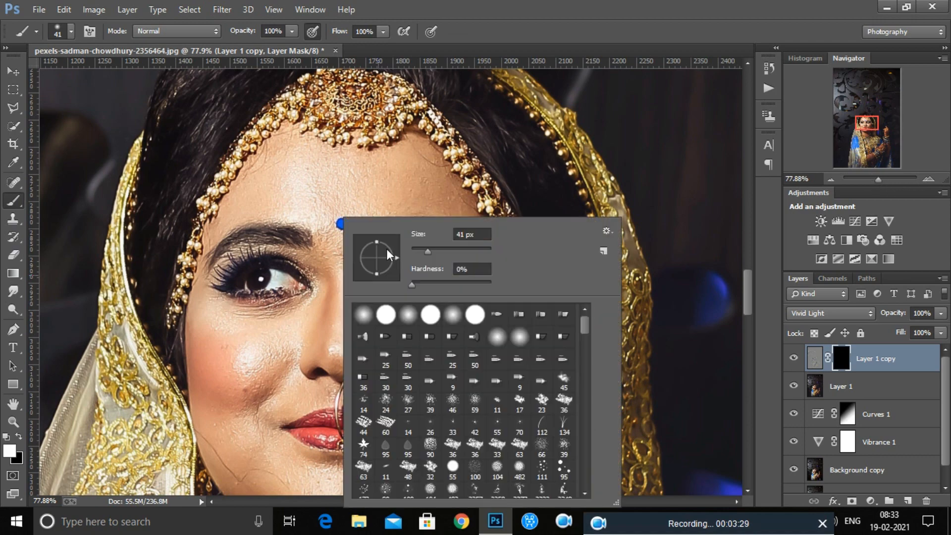
drag(423, 246, 444, 249)
click(292, 180)
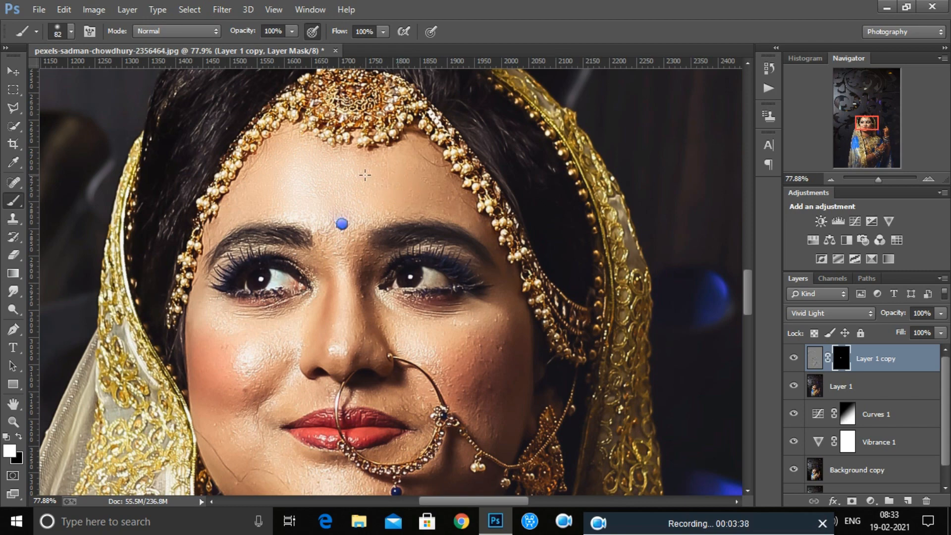
Set the brush size to 22 px and paint the mask over the skin around the bindi and between the eyebrows
right_click(385, 179)
text(22)
key(Return)
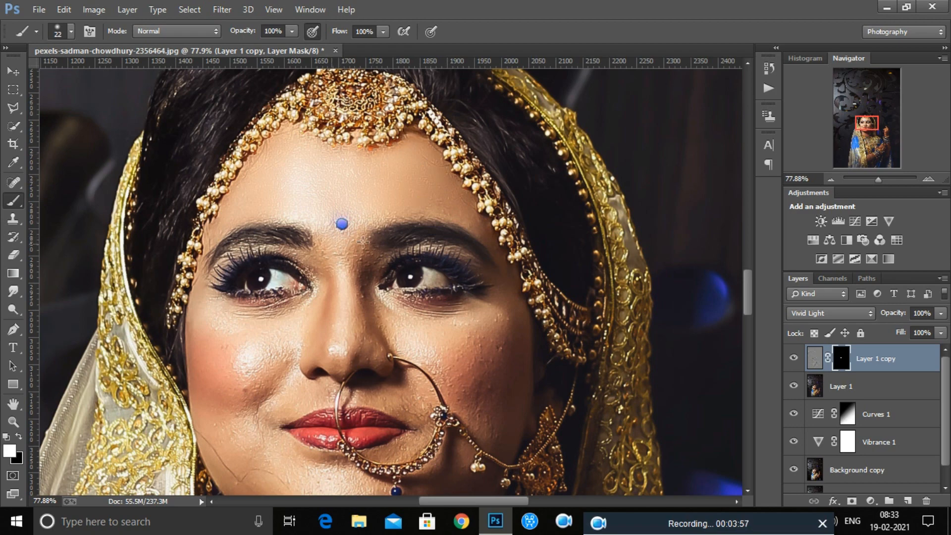
Set the brush size to 54 px and paint the mask over the cheeks, chin and nose
drag(746, 297, 745, 312)
right_click(309, 218)
drag(421, 248, 397, 252)
click(212, 195)
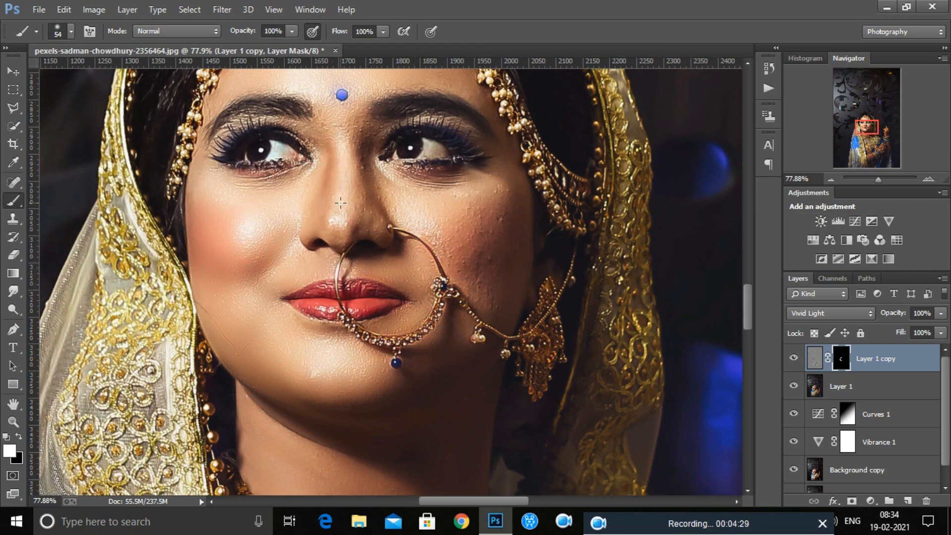
mouse_move(331, 225)
mouse_down()
mouse_move(372, 220)
mouse_move(350, 126)
mouse_up()
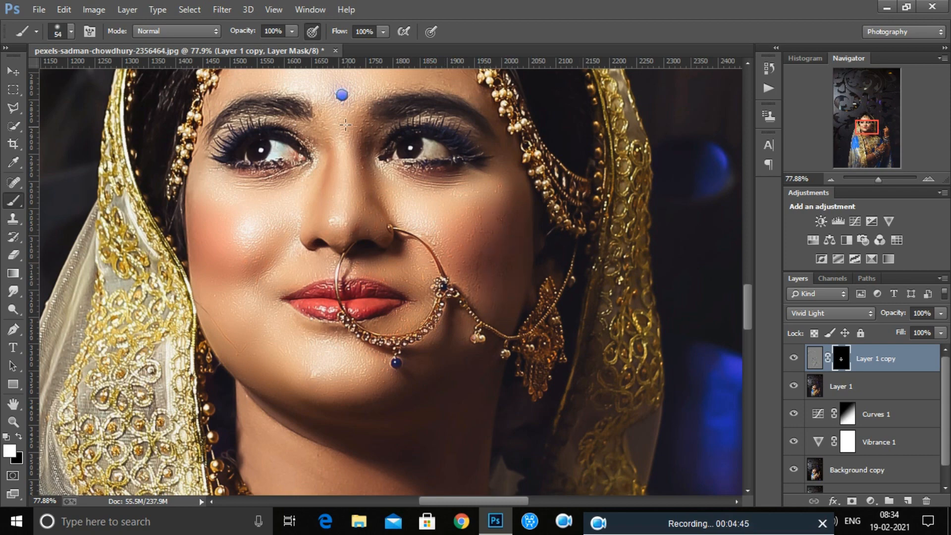
Paint the mask over the skin of the neck, hands and arms with the 54 px brush
drag(747, 300, 746, 336)
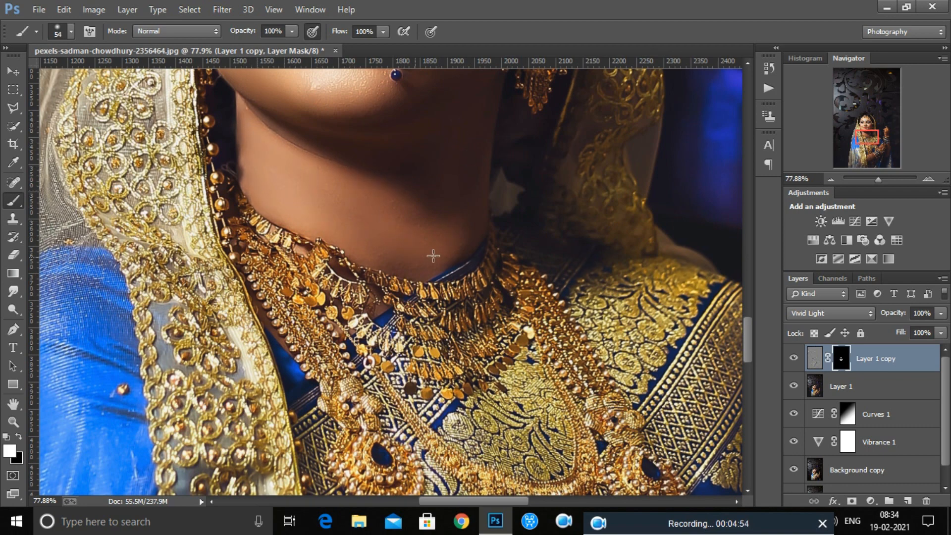
mouse_move(879, 181)
mouse_down()
mouse_move(845, 180)
mouse_move(874, 182)
mouse_up()
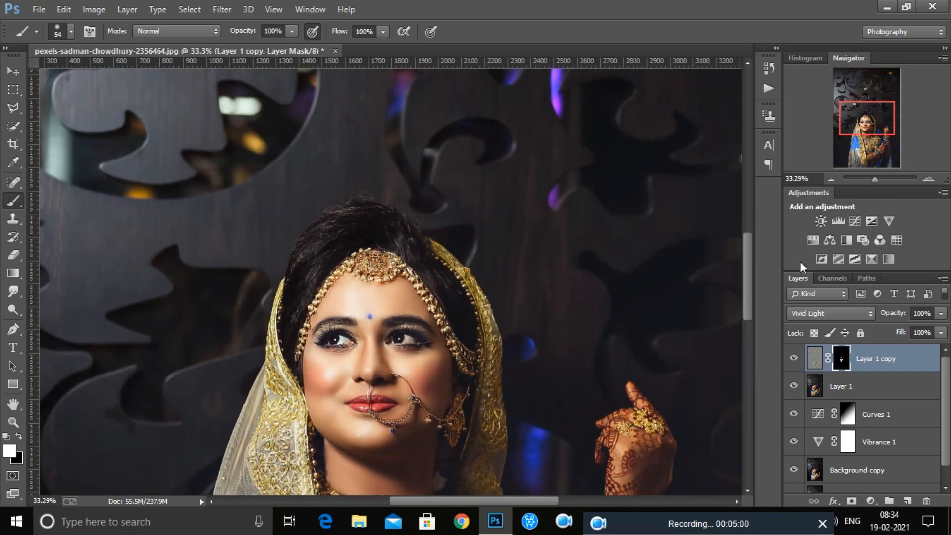
drag(747, 281, 752, 308)
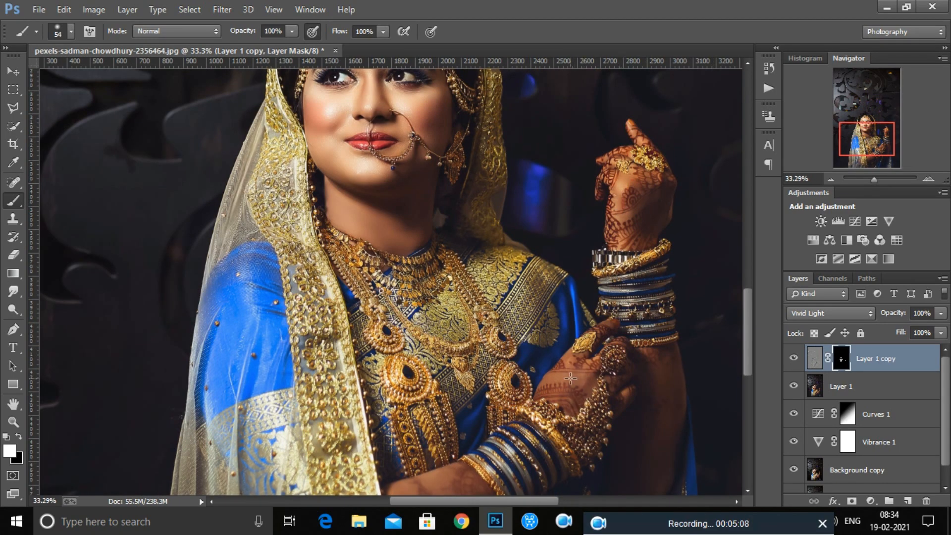
scroll(751, 328, down, 3)
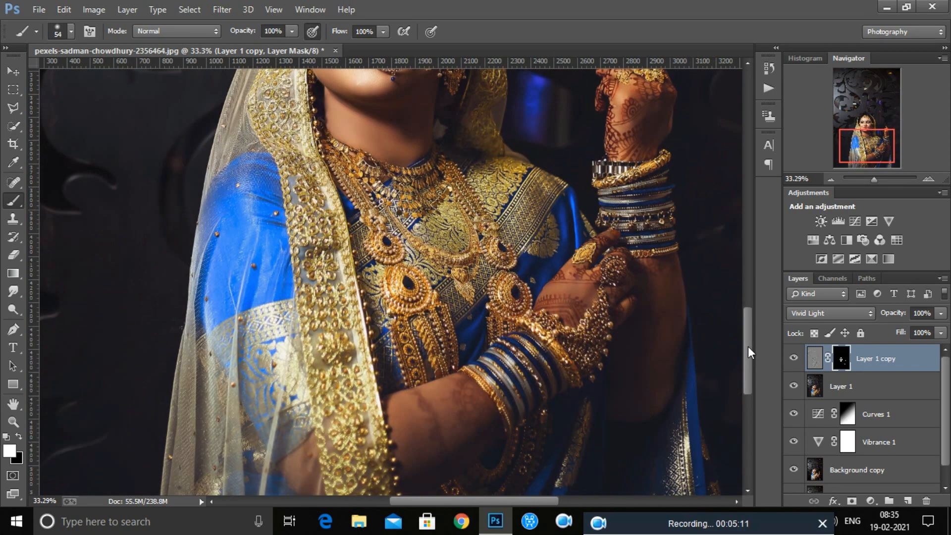
Stamp all visible layers into a new merged layer above the masked smoothing layer
drag(875, 182, 869, 181)
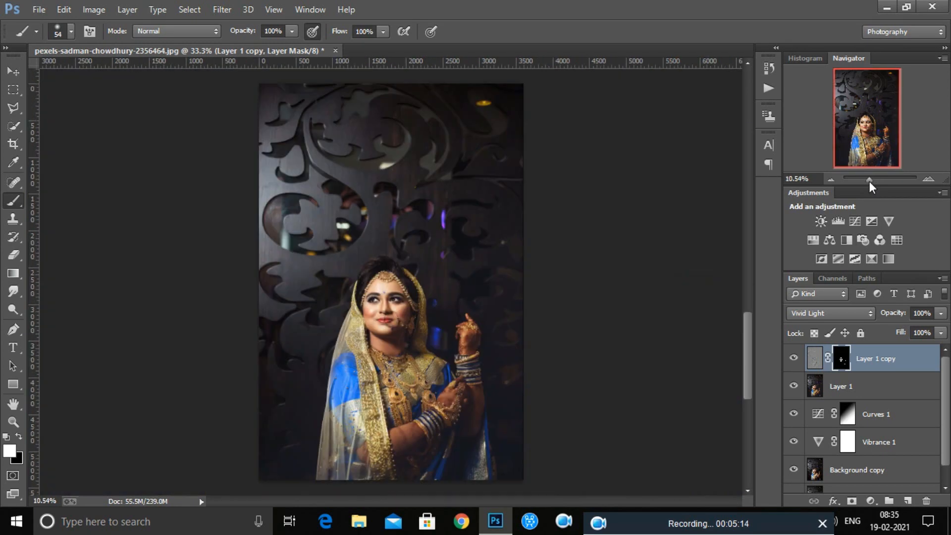
click(843, 371)
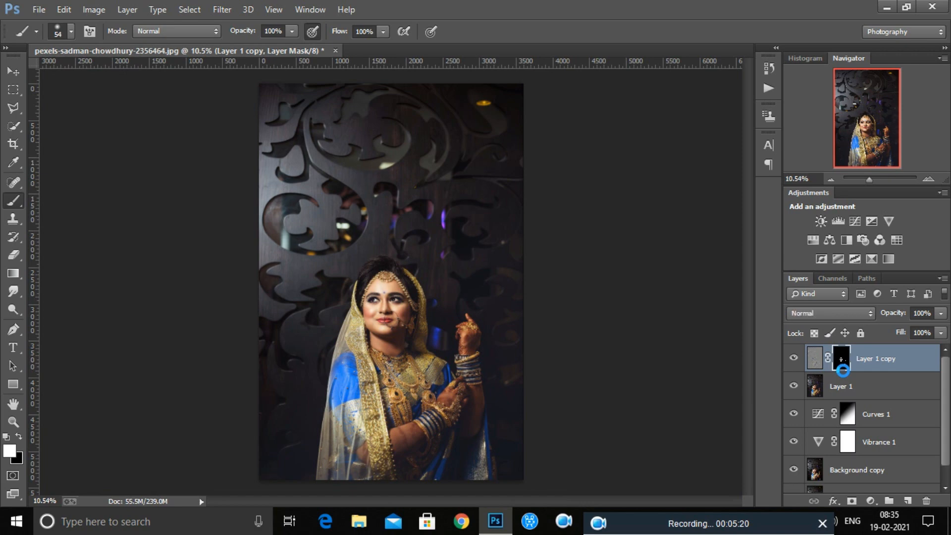
key(ctrl+shift+alt+e)
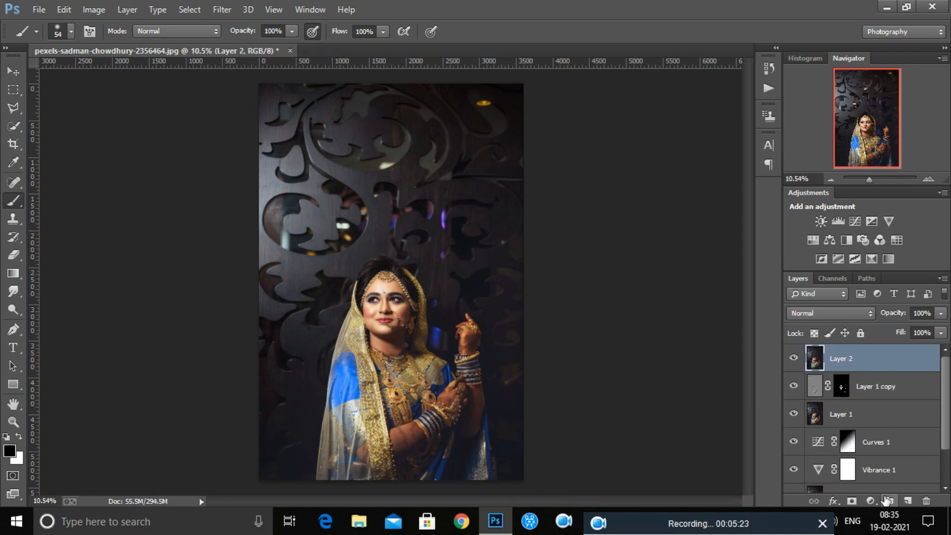
Add a Color Lookup adjustment layer using the FuturisticBleak.3DL 3DLUT file
click(870, 501)
click(859, 412)
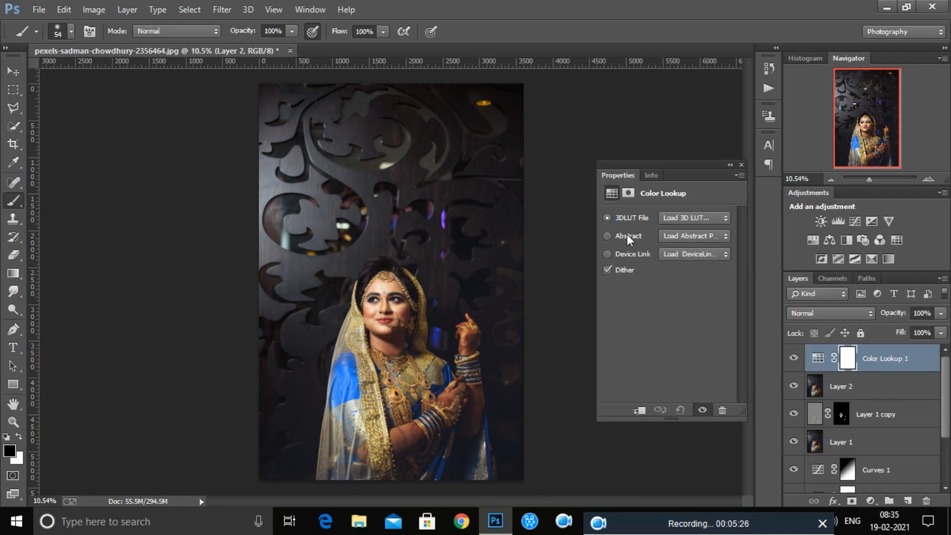
click(694, 217)
click(739, 259)
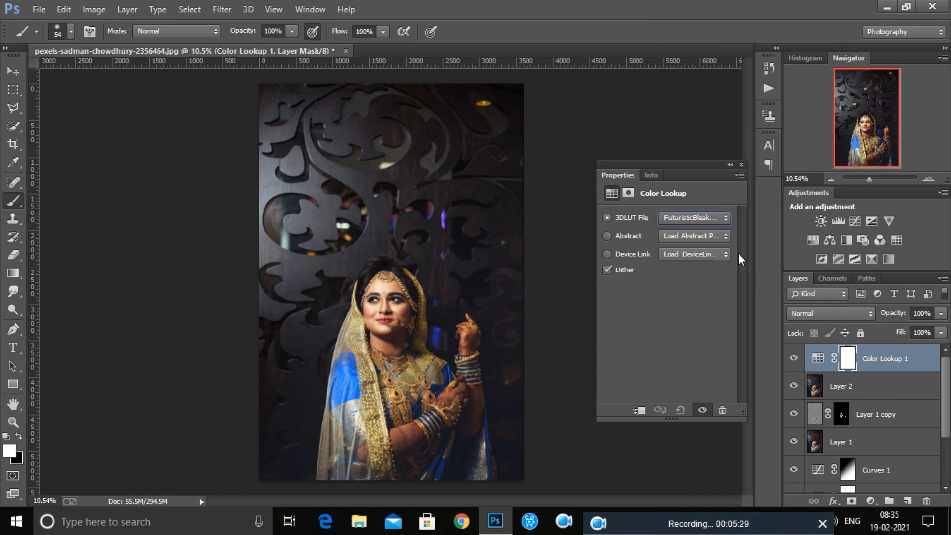
Set the FuturisticBleak lookup layer's blend mode to Color and its opacity to 40%
click(831, 313)
click(812, 351)
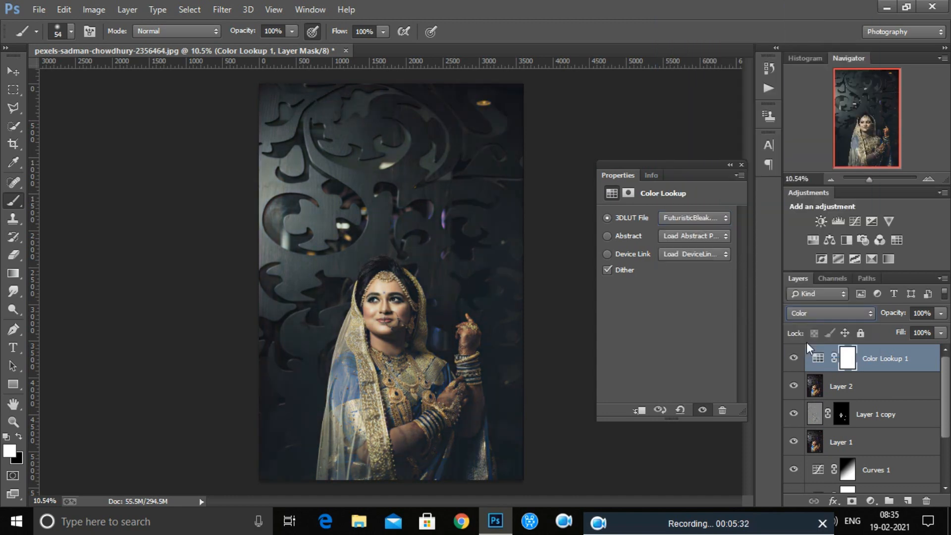
click(941, 313)
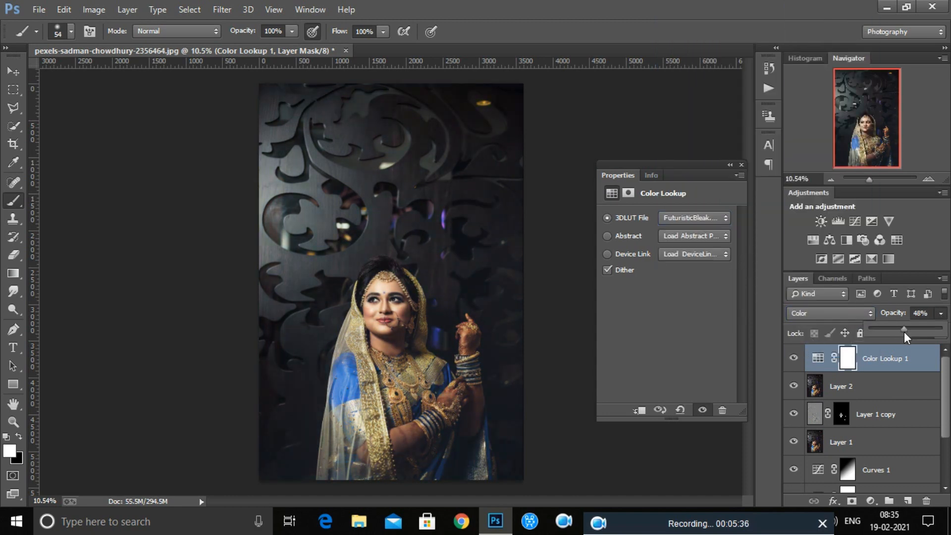
click(695, 222)
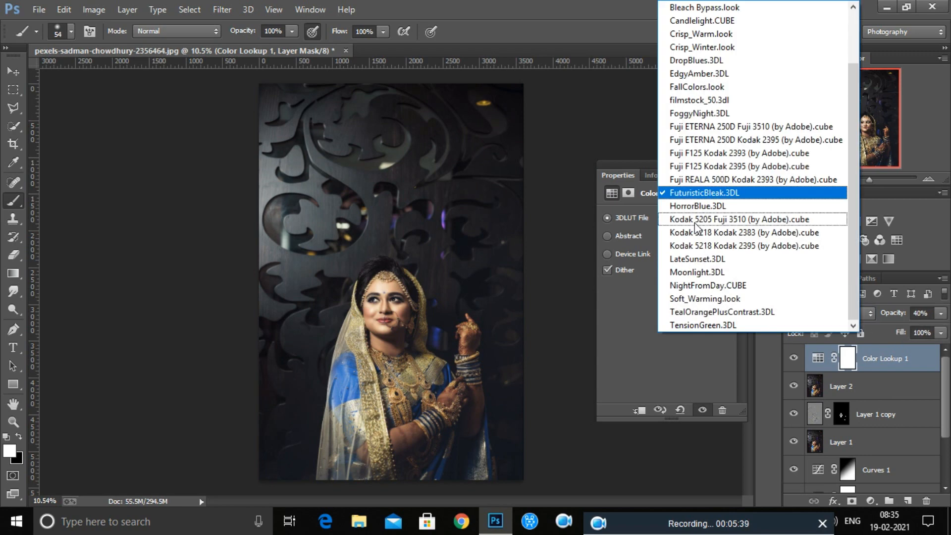
click(908, 383)
Add a second Color Lookup adjustment layer using the Soft_Warming.look 3DLUT file
click(873, 501)
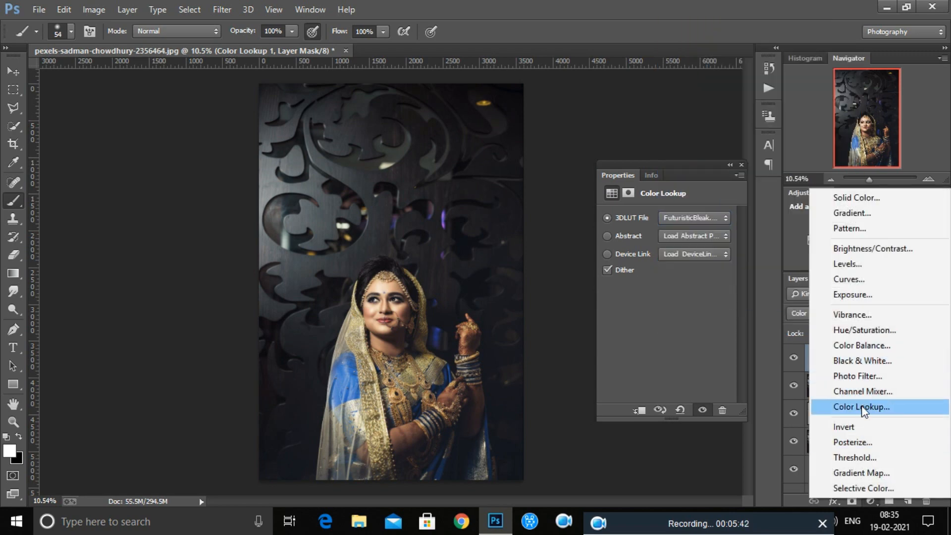
click(865, 407)
click(694, 218)
scroll(709, 299, down, 2)
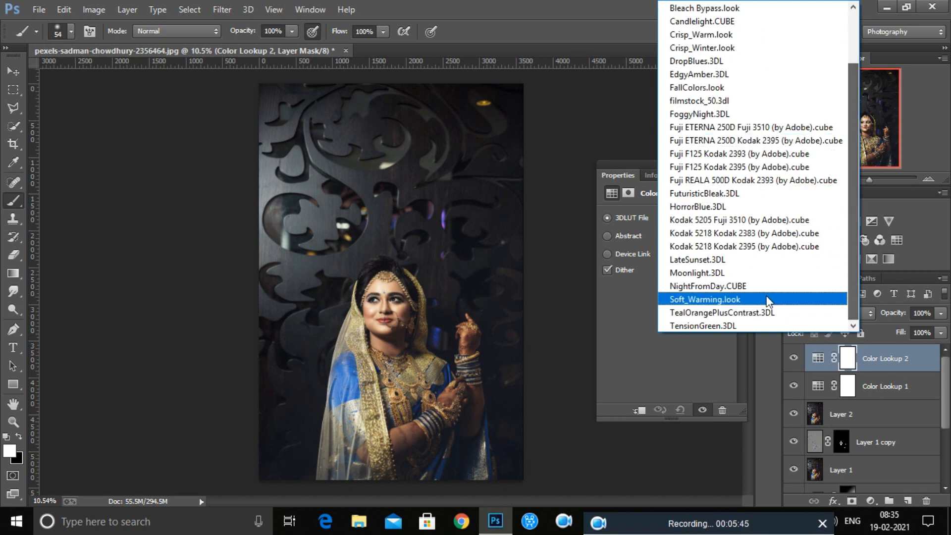
click(709, 300)
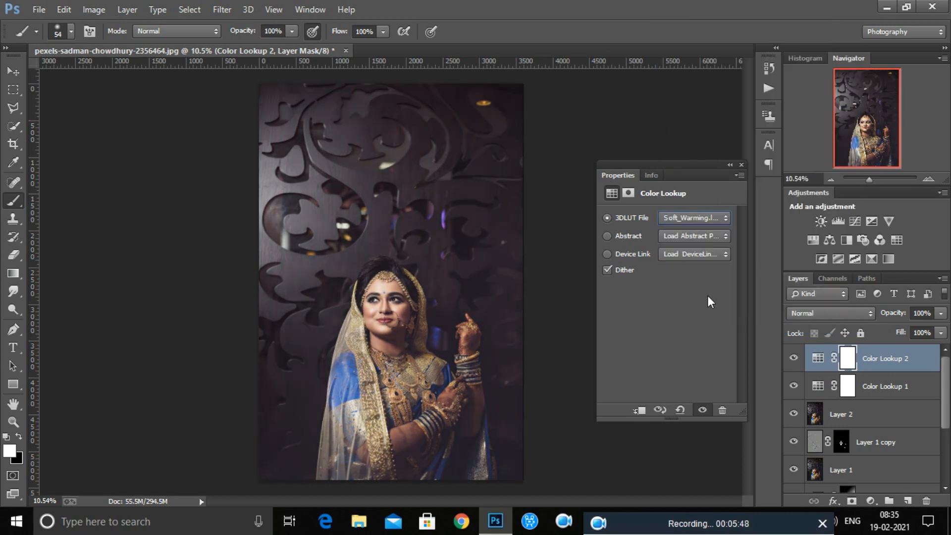
Try the Soft Light, Overlay, Saturation and Color blend modes on the second Color Lookup layer
click(848, 313)
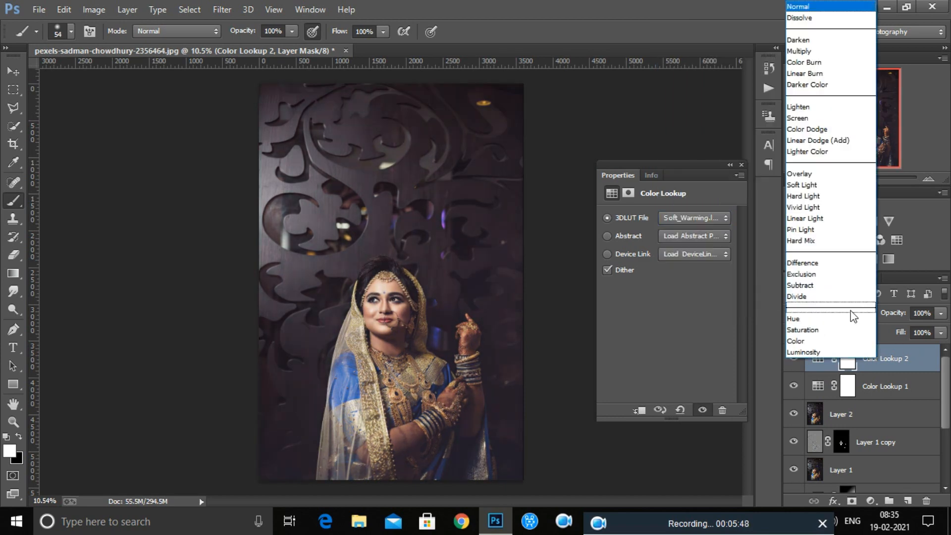
click(804, 186)
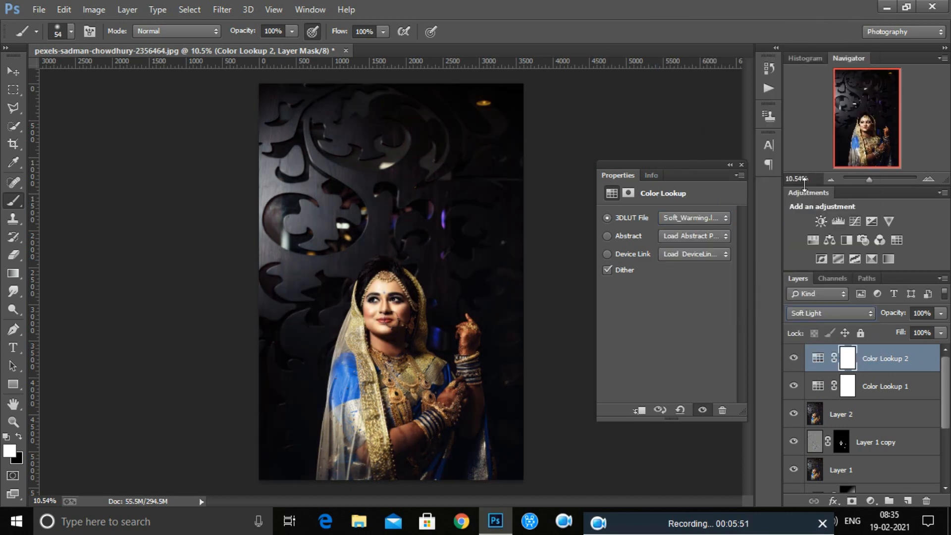
click(825, 312)
click(804, 176)
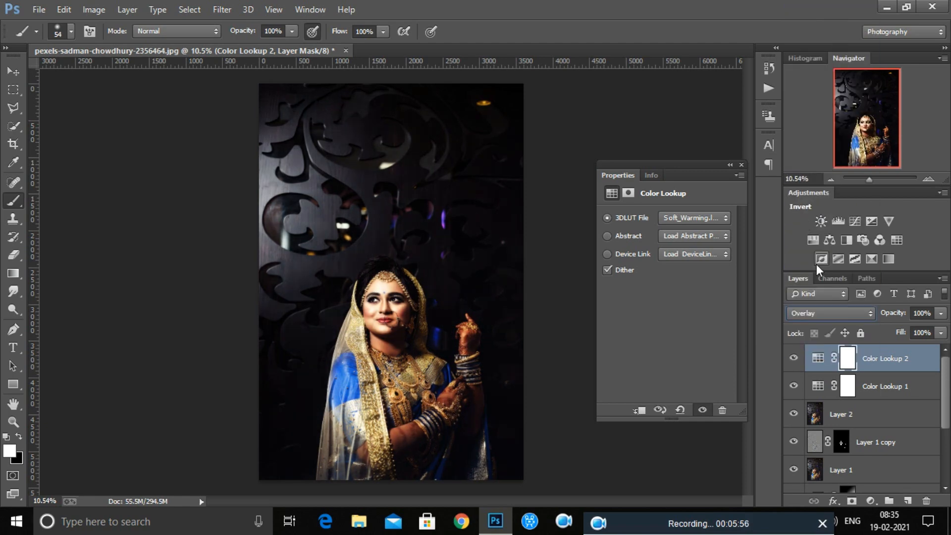
click(824, 314)
click(801, 331)
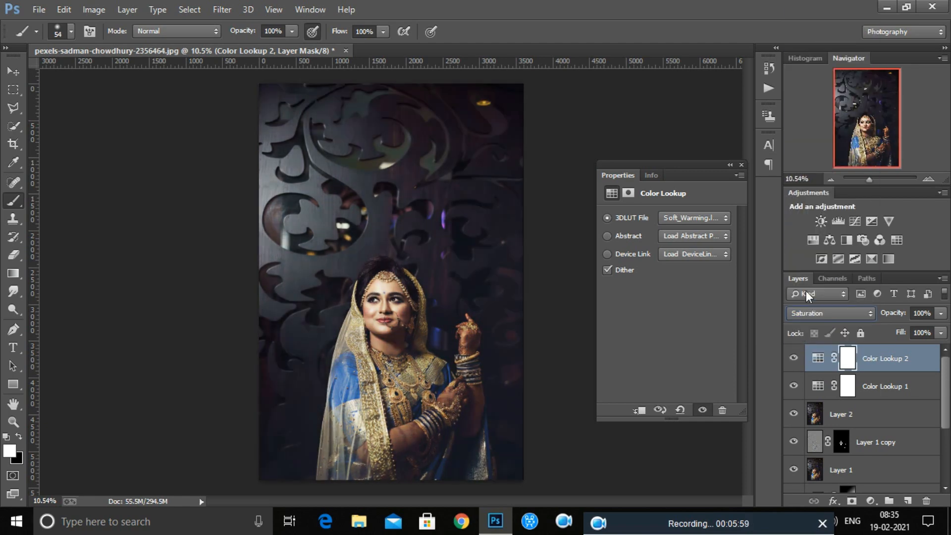
click(825, 313)
click(807, 337)
Set the second Color Lookup layer's blend mode to Luminosity and close its adjustment properties
click(818, 312)
click(811, 354)
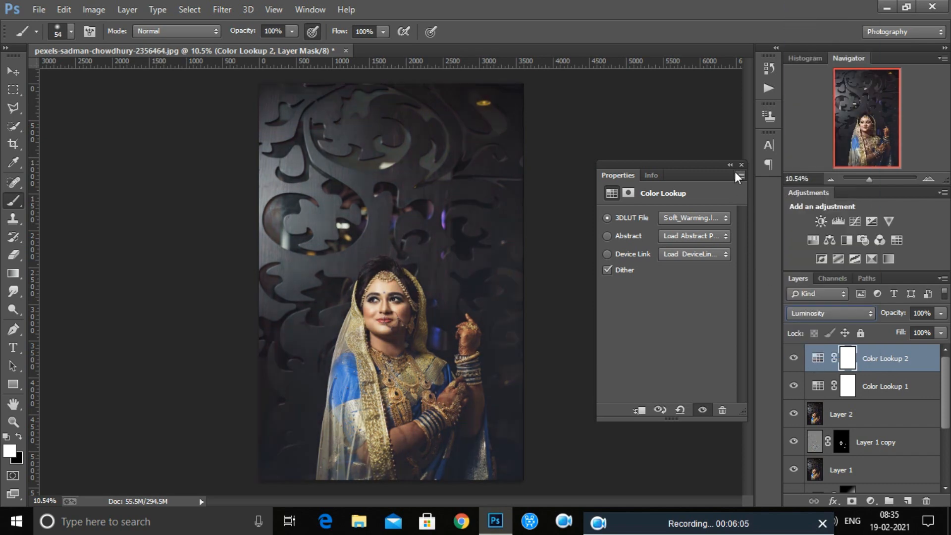
click(741, 165)
click(883, 366)
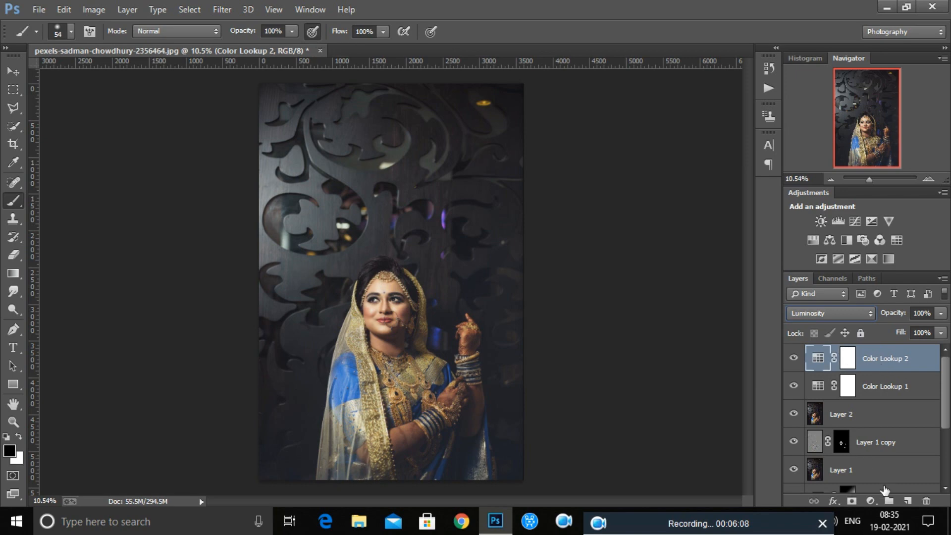
Add a Gradient Map adjustment layer above the lookup layers using the Violet, Orange preset
click(870, 501)
click(856, 478)
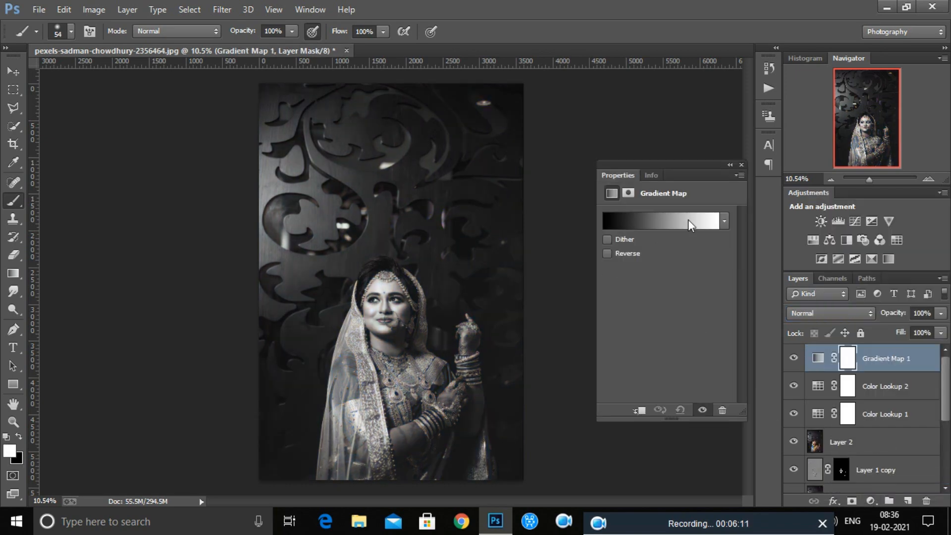
click(688, 219)
click(689, 204)
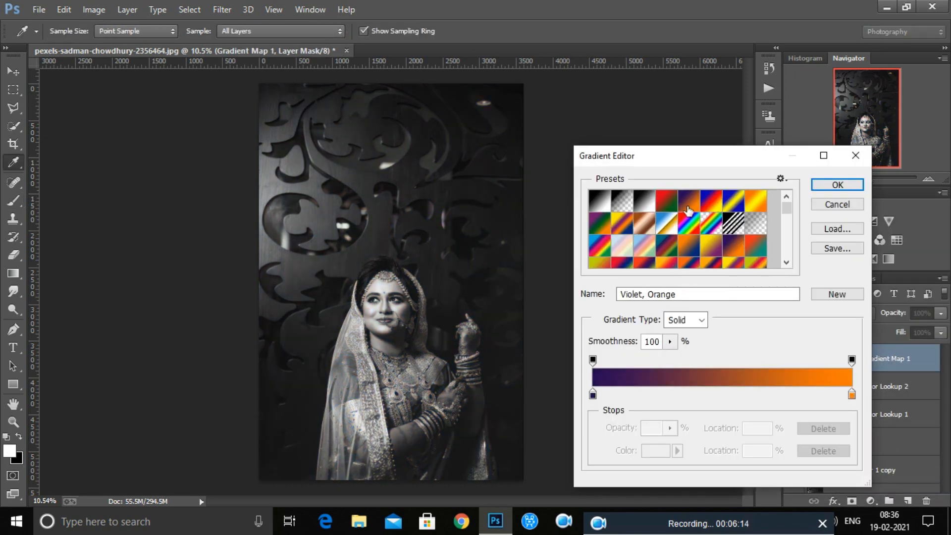
click(837, 185)
Set the Gradient Map layer's blend mode to Soft Light and its opacity to about 37%
click(830, 313)
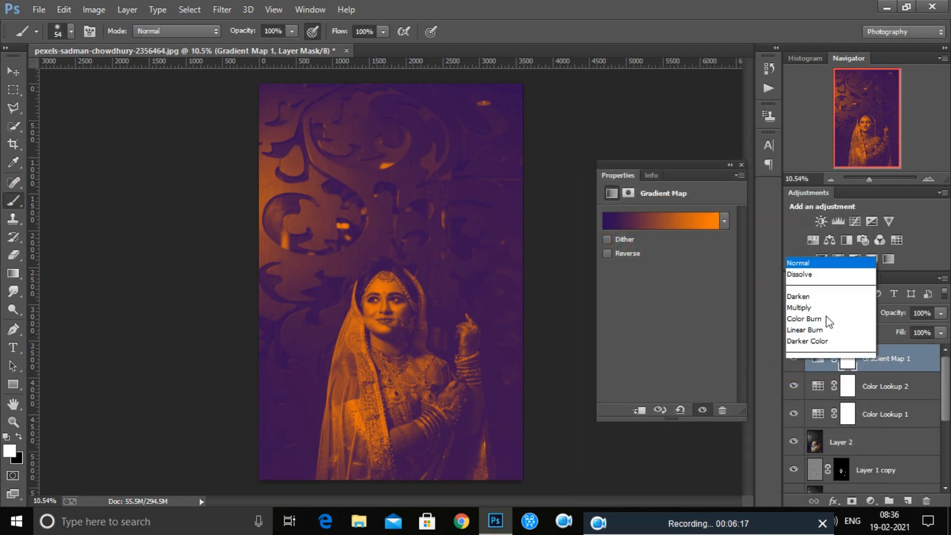
click(804, 182)
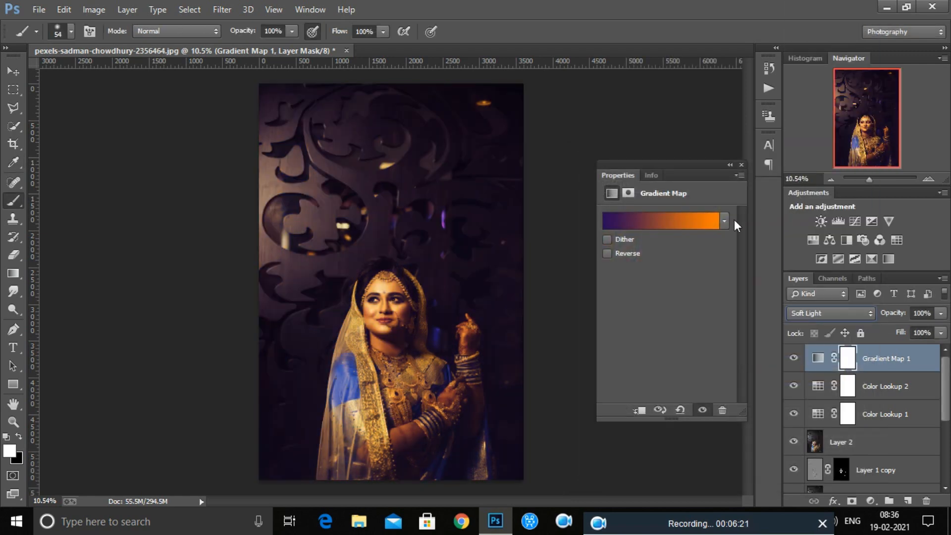
click(941, 313)
drag(902, 332, 897, 333)
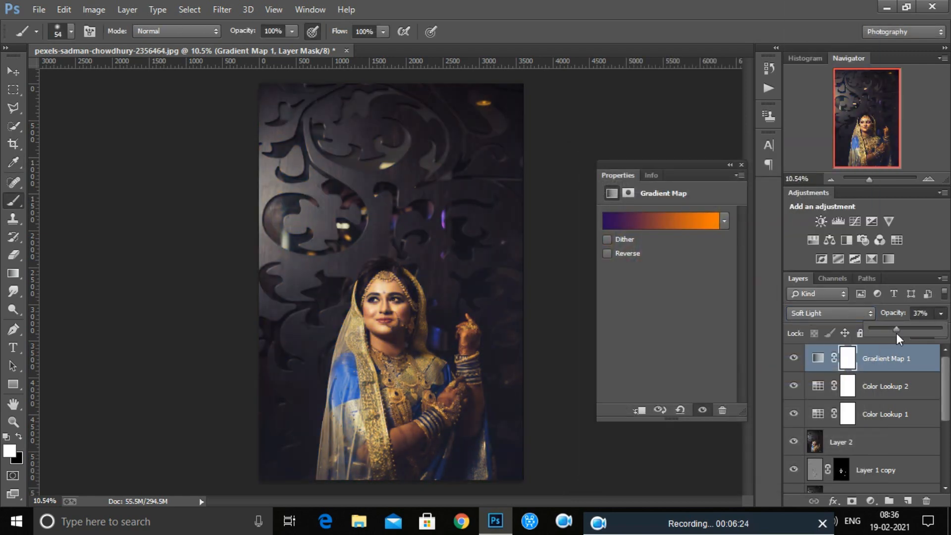
Try the Vintage11, Vintage12 and Vintage18 gradients on the Gradient Map layer and apply a warm reddish-brown preset
click(712, 221)
scroll(689, 228, down, 5)
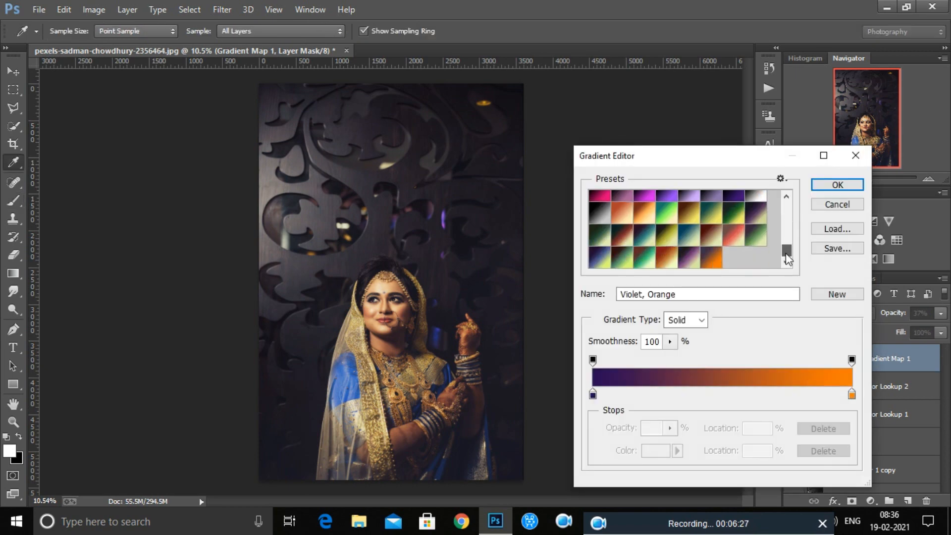
click(709, 243)
click(697, 240)
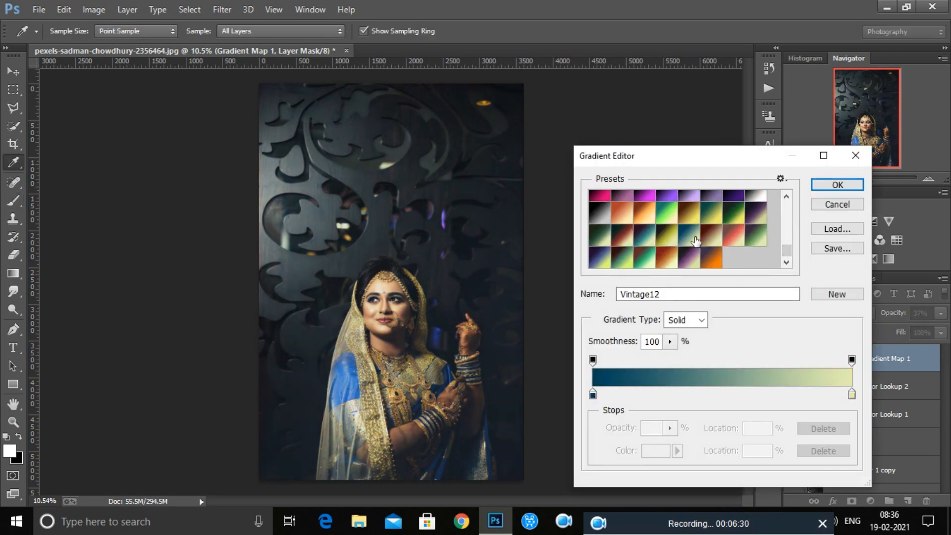
click(669, 241)
click(689, 244)
click(669, 241)
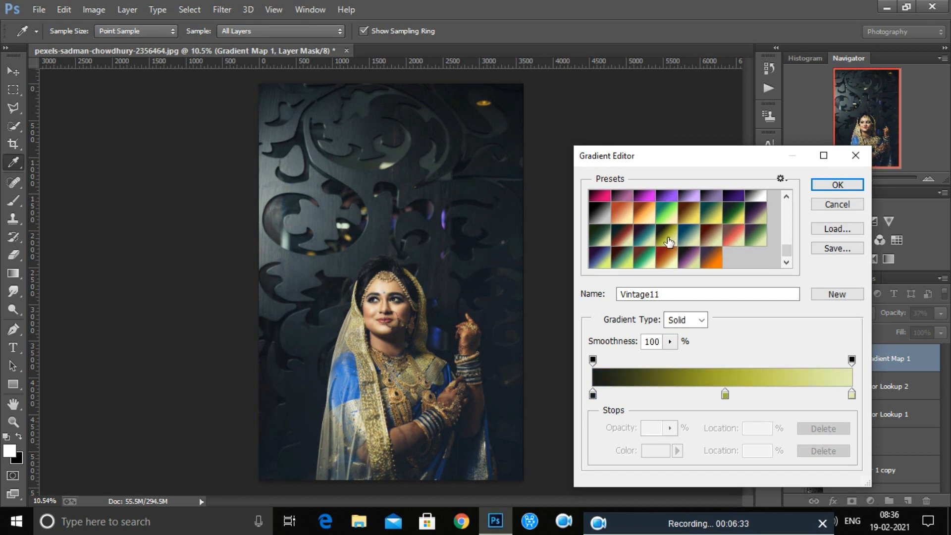
click(639, 263)
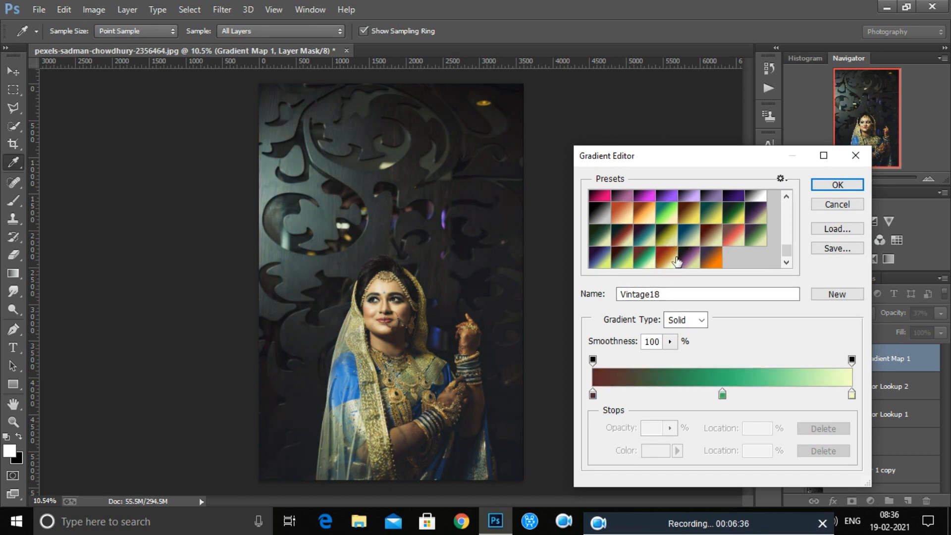
click(832, 186)
click(742, 164)
Set the Gradient Map layer's opacity to about 57% and stamp all visible layers into a new merged layer on top
click(940, 314)
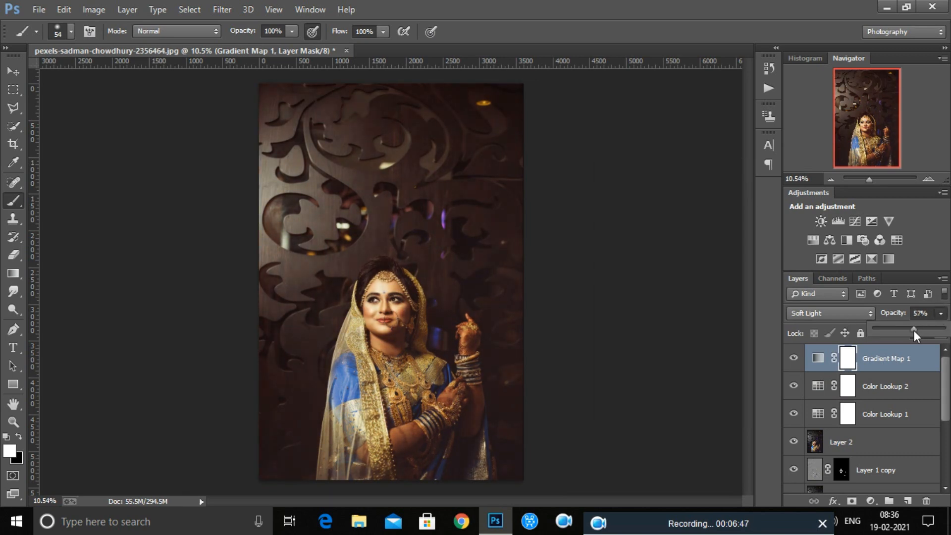
click(818, 358)
click(870, 501)
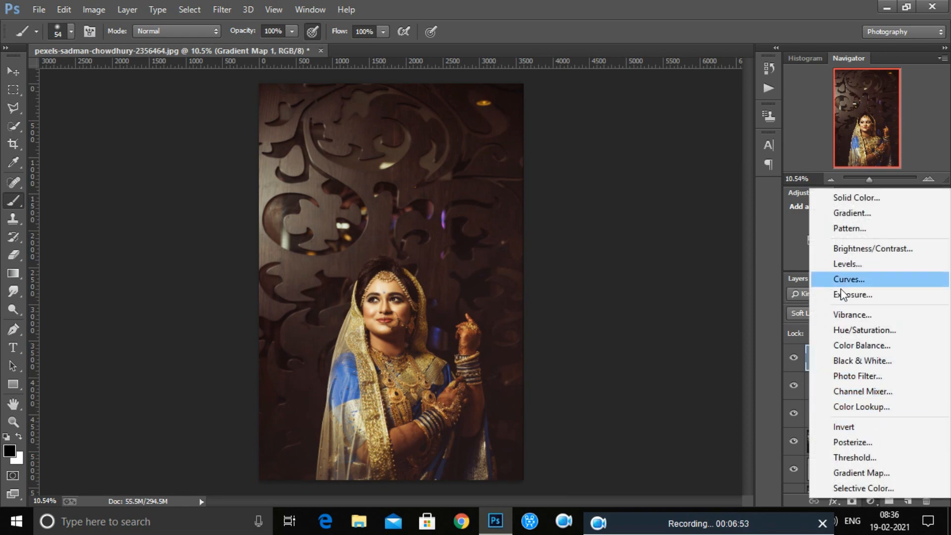
click(795, 243)
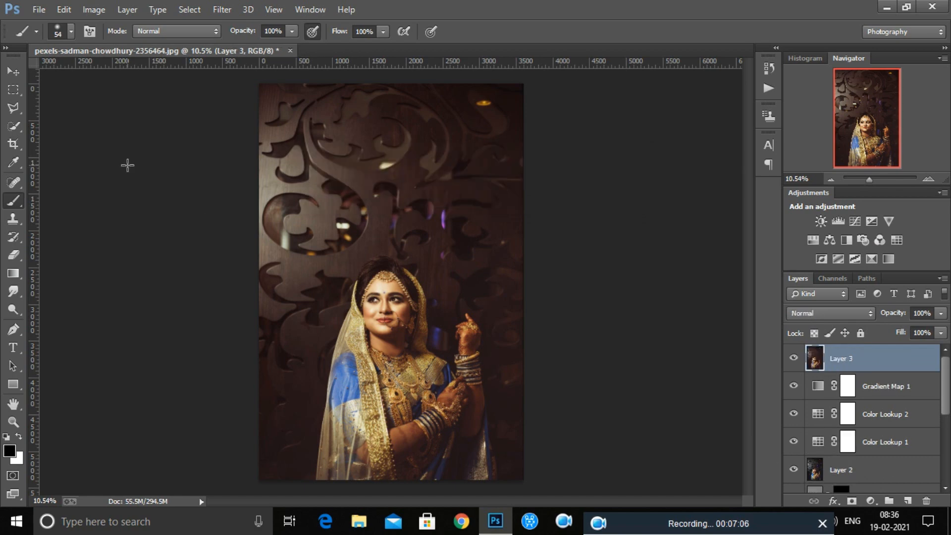
Open the merged layer in the Camera Raw Filter and load the "Outdoor lime color grade.xmp" settings
click(13, 72)
click(222, 9)
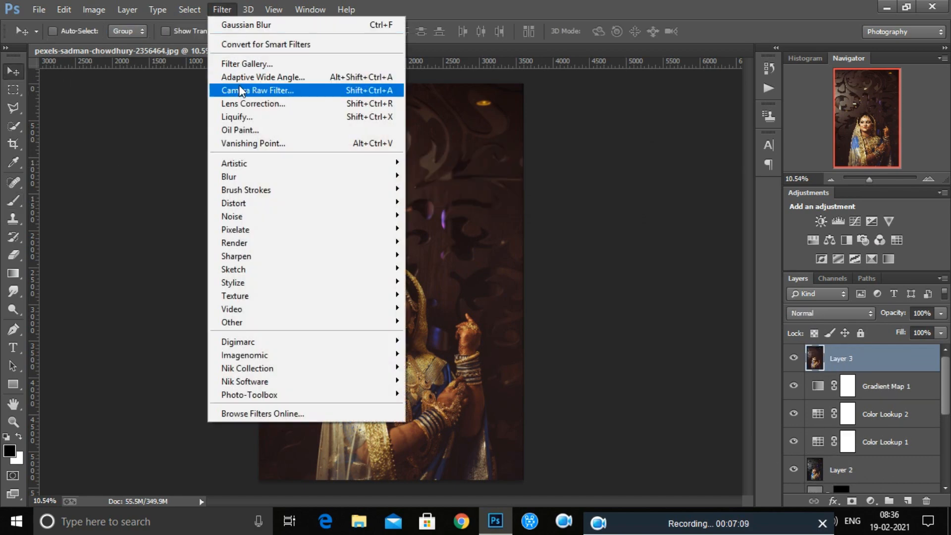
click(285, 89)
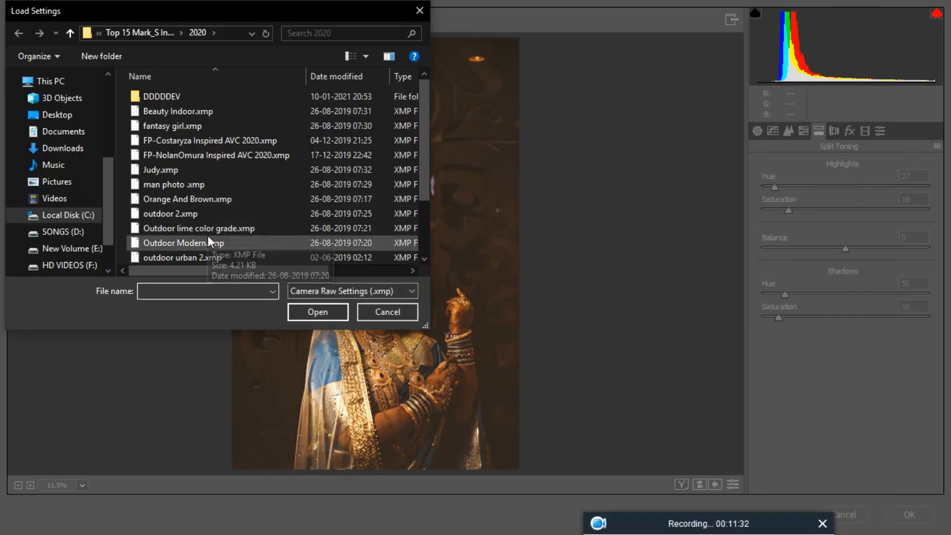
click(213, 214)
click(234, 229)
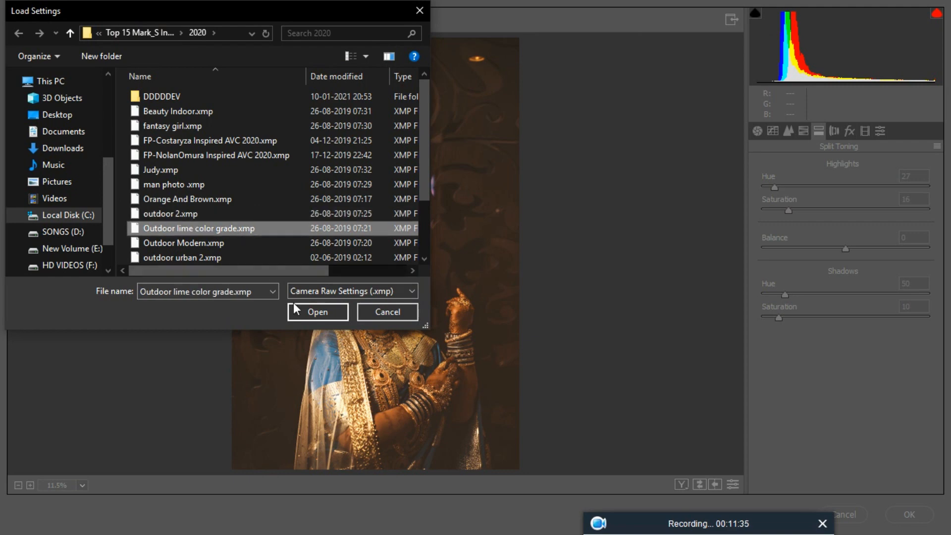
click(295, 308)
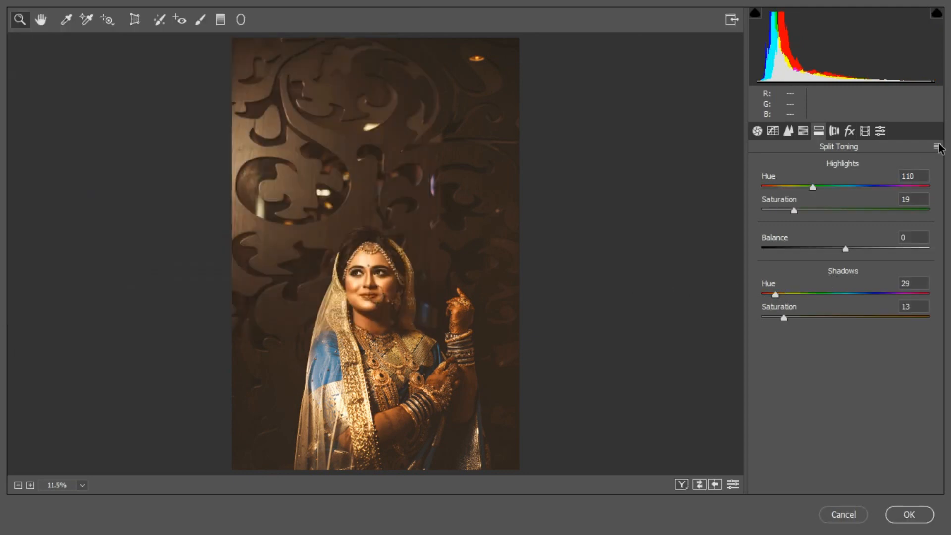
Set the Camera Raw sharpening amount to 4 and the luminance noise reduction to 35
click(17, 485)
click(804, 131)
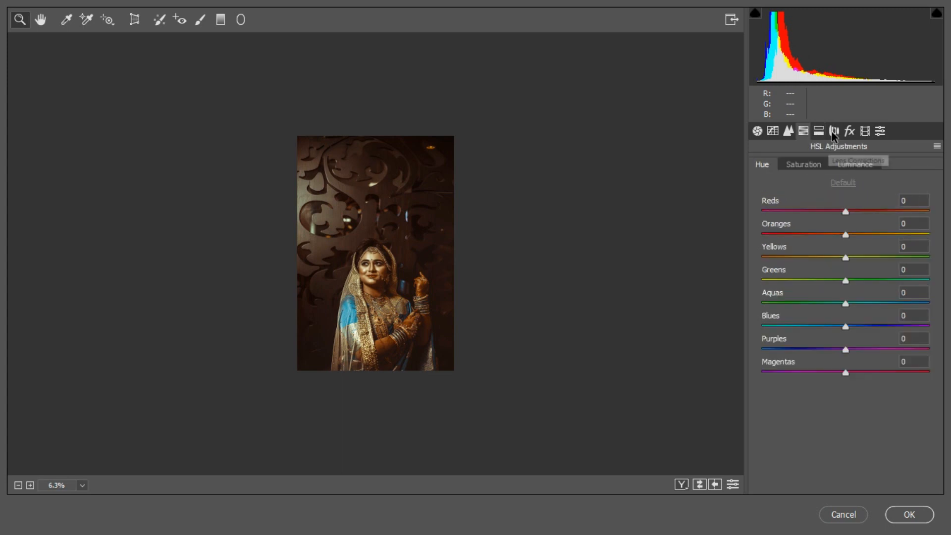
click(804, 163)
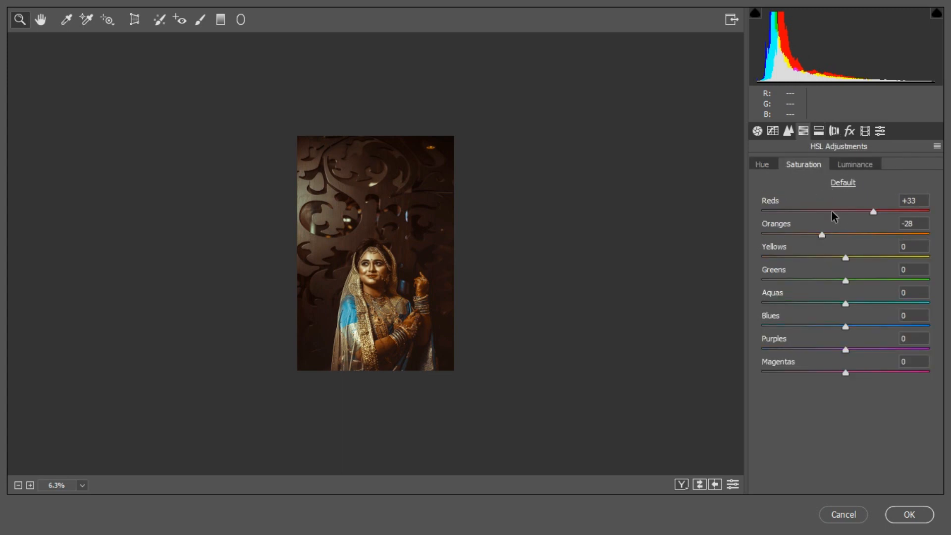
click(789, 132)
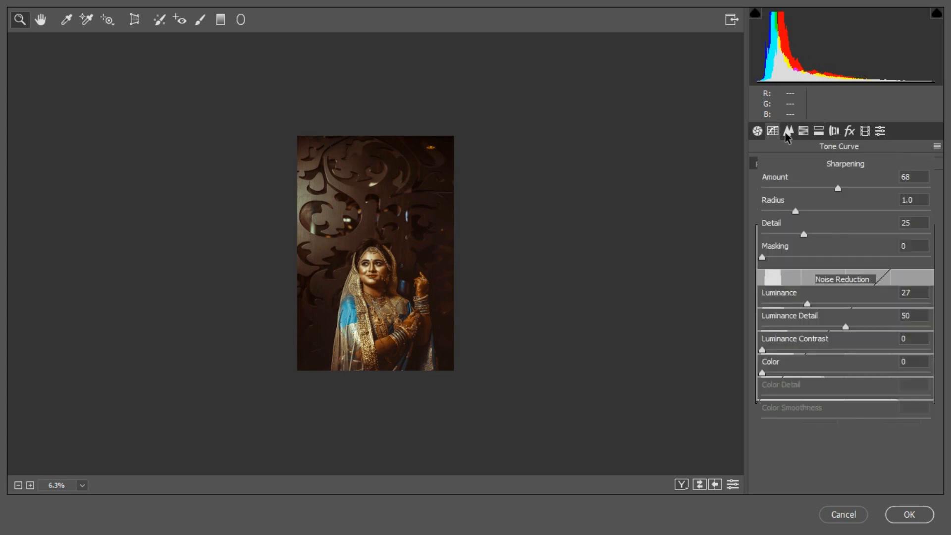
drag(807, 187, 767, 190)
click(350, 251)
click(422, 278)
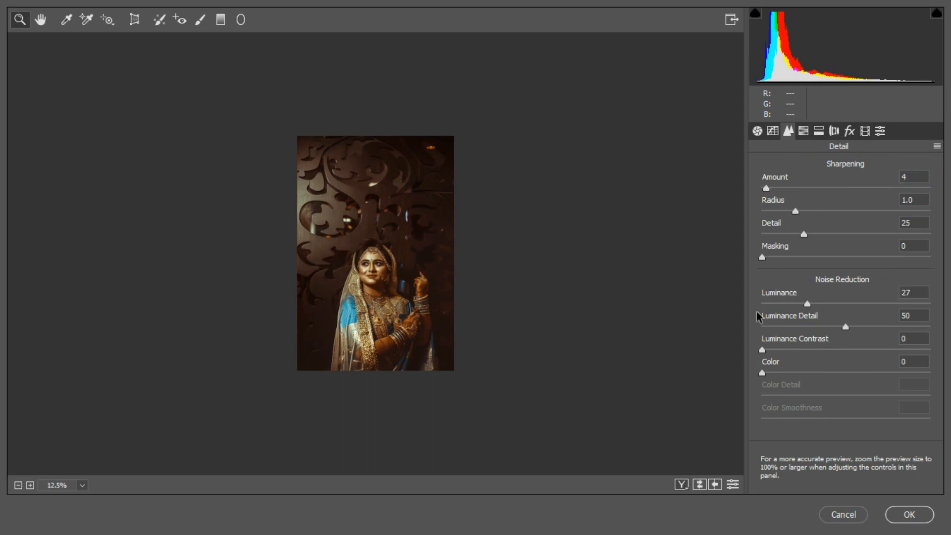
drag(807, 304, 822, 306)
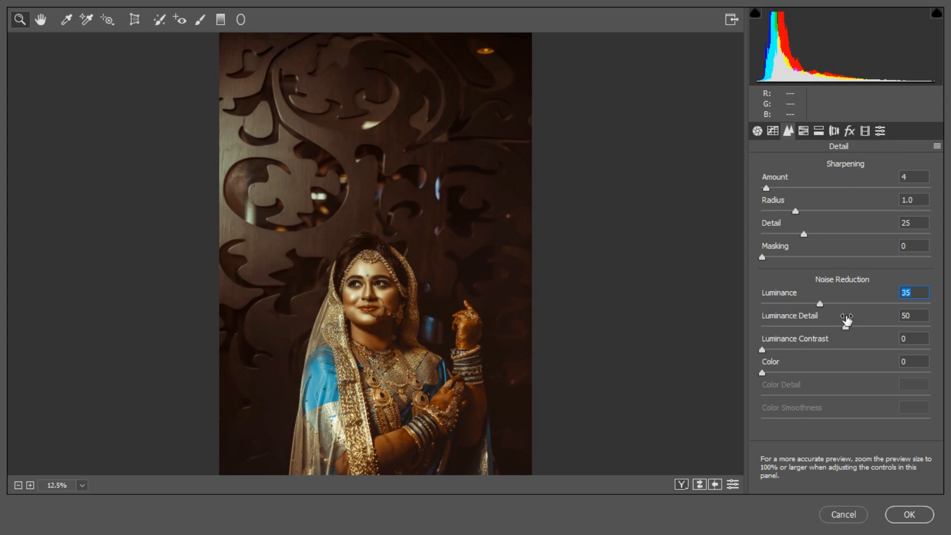
Set the split-toning highlights to hue 176 and saturation about 7, and the calibration's red primary saturation to +25
click(819, 131)
drag(792, 211, 758, 212)
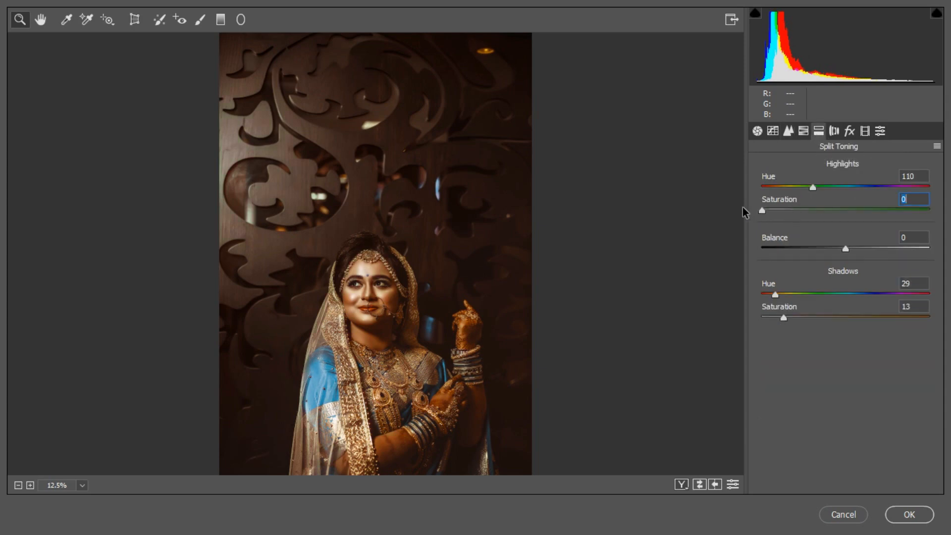
drag(813, 188, 842, 186)
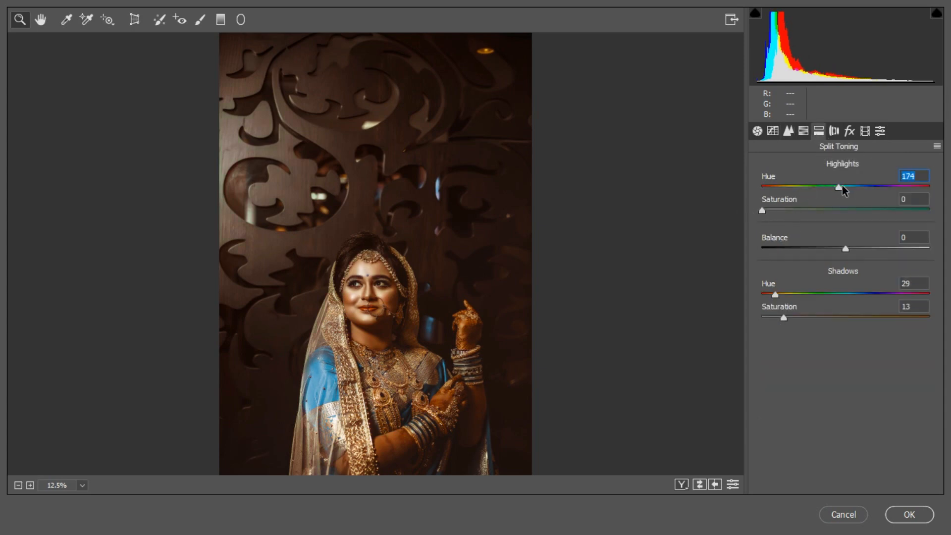
drag(763, 211, 781, 211)
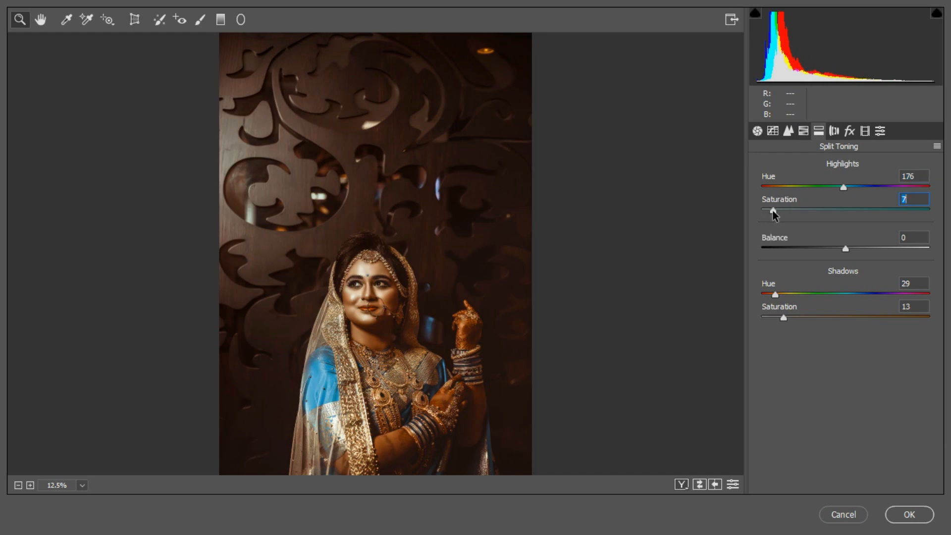
click(865, 130)
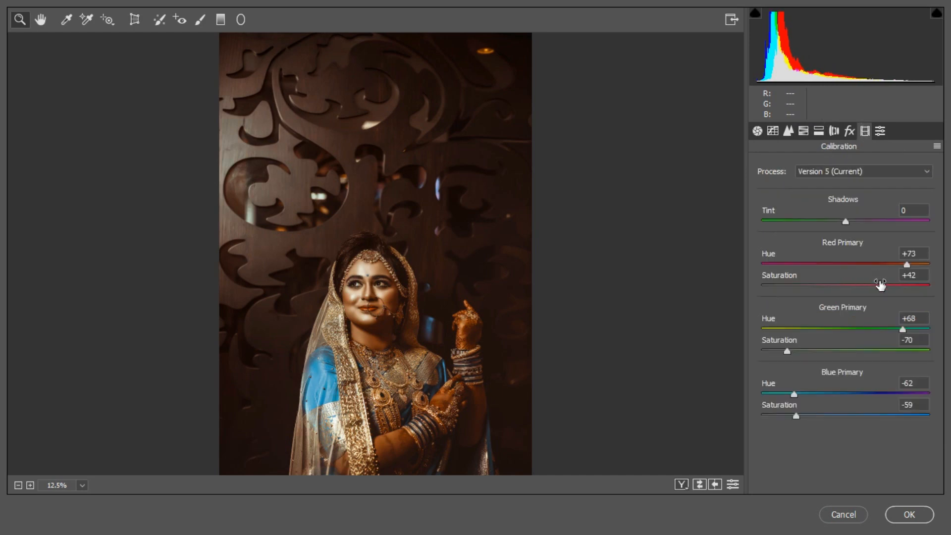
drag(880, 286, 862, 288)
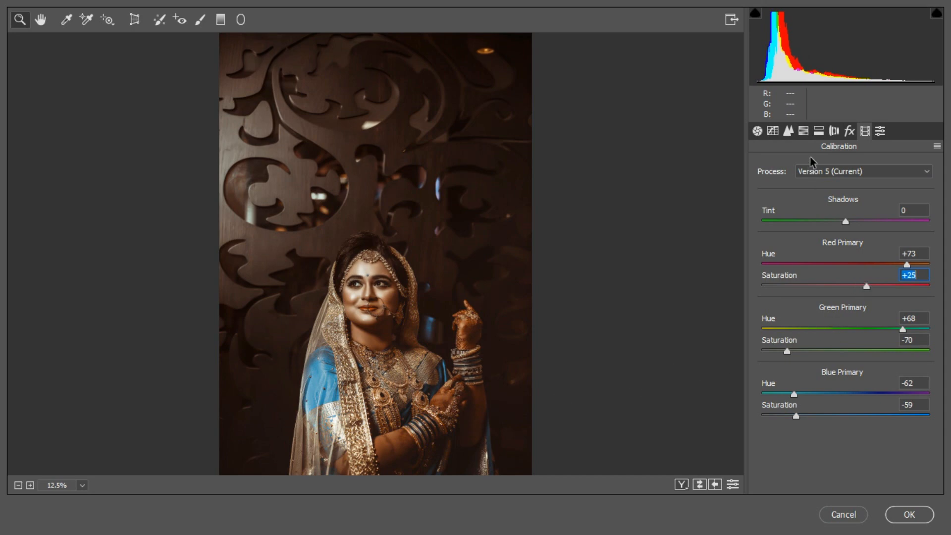
Shift the HSL hue of the reds to -29 and the oranges to -1
click(804, 131)
click(773, 166)
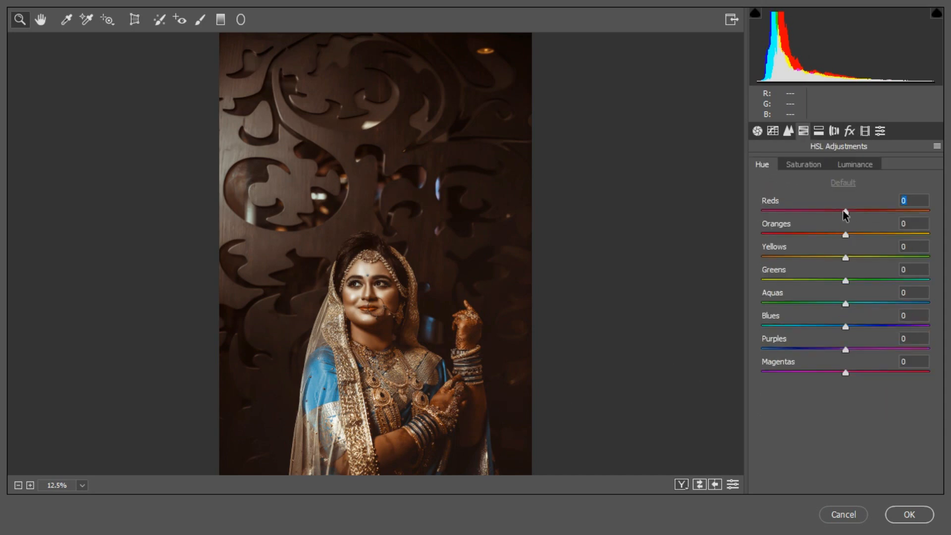
drag(845, 211, 818, 246)
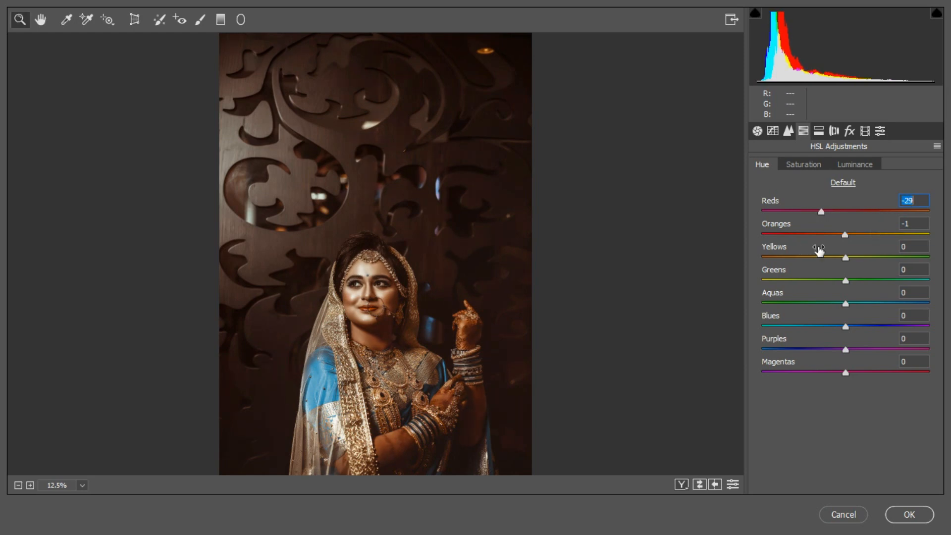
click(18, 485)
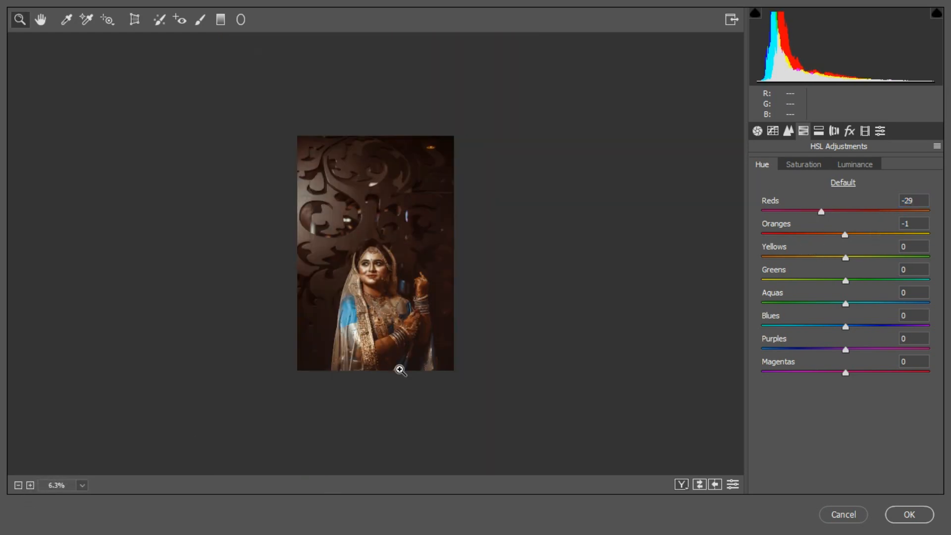
Compare the before and after views in the Camera Raw Filter and apply the color grade to the merged layer
click(682, 484)
click(897, 515)
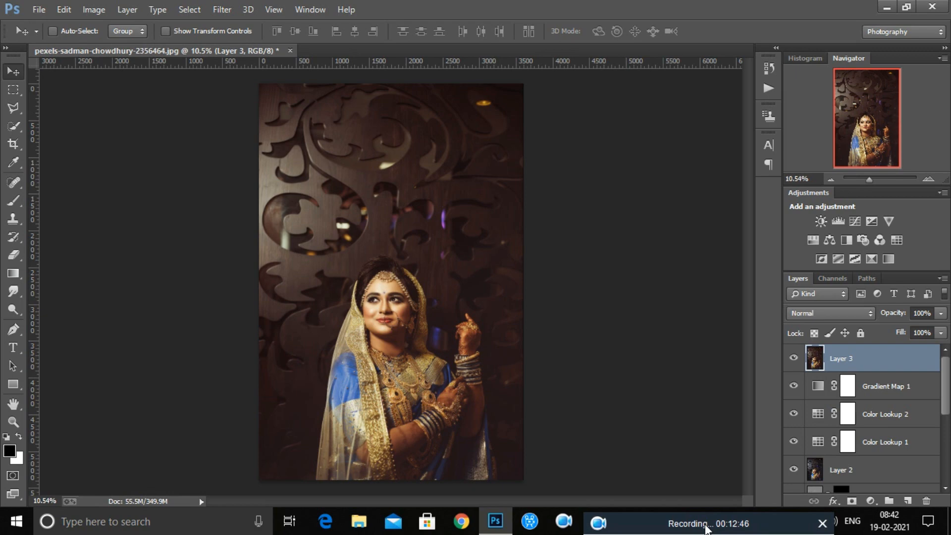
mouse_move(711, 484)
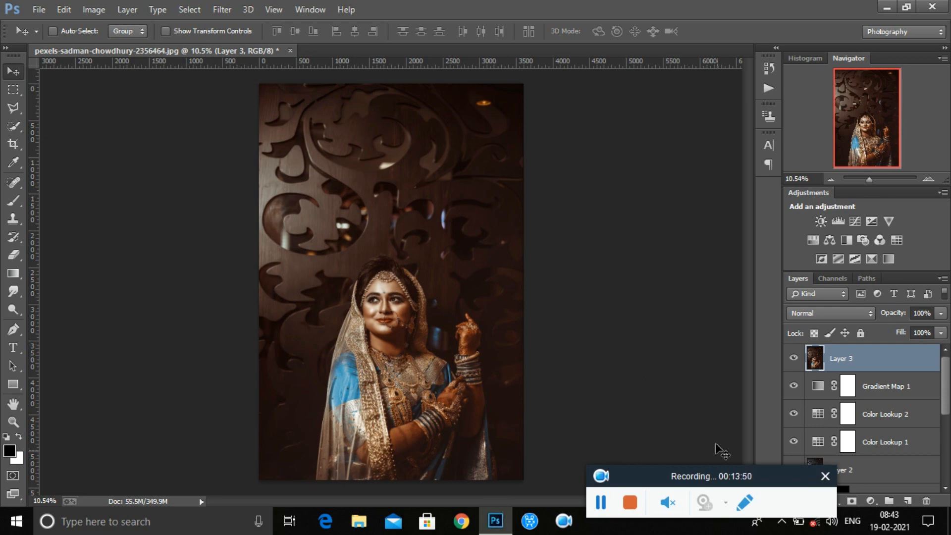
drag(723, 470, 734, 511)
click(601, 329)
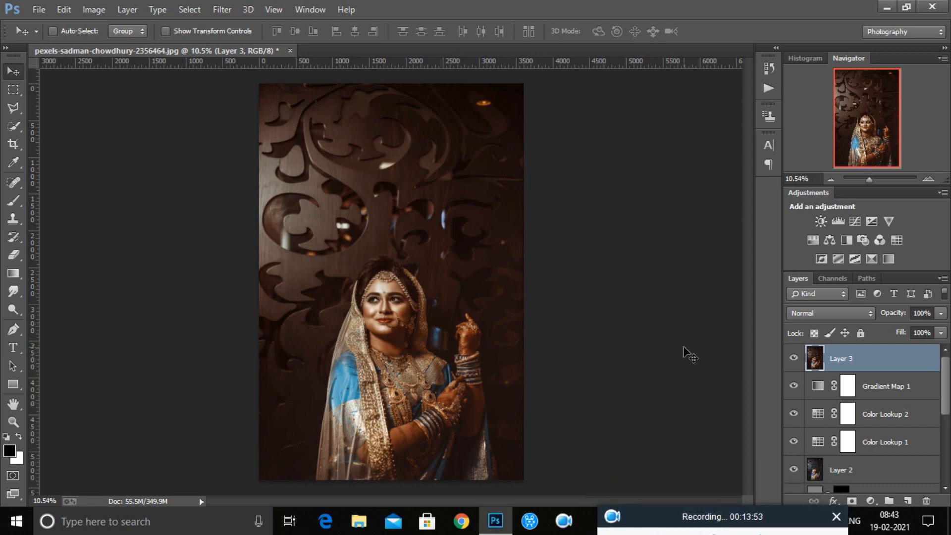
Try the Color, Subtract and Linear Burn blend modes on the graded top layer, and set it back to Normal
click(871, 312)
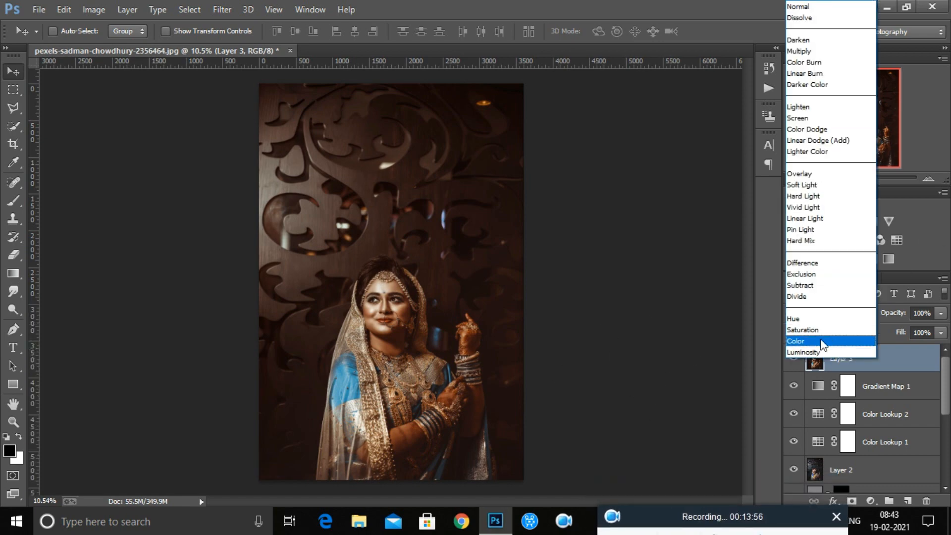
click(830, 341)
click(842, 313)
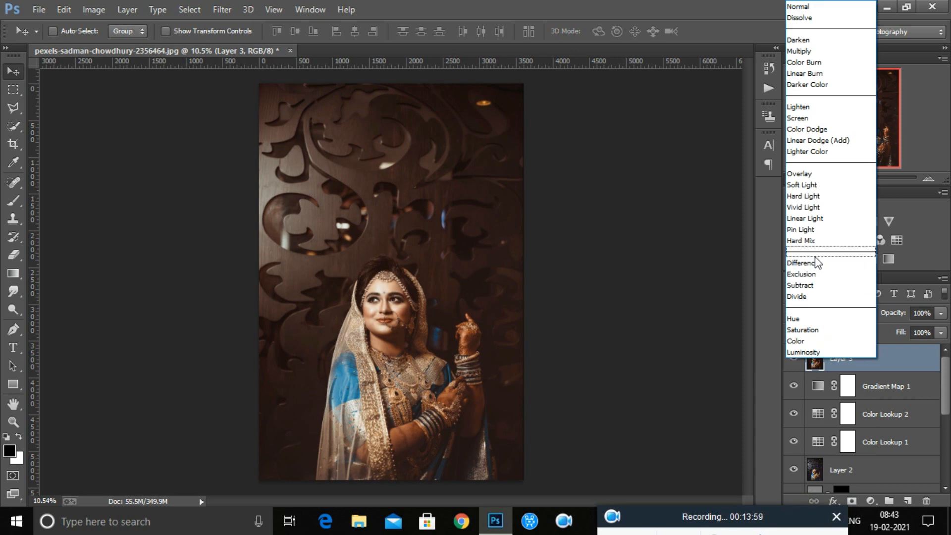
click(807, 286)
click(816, 313)
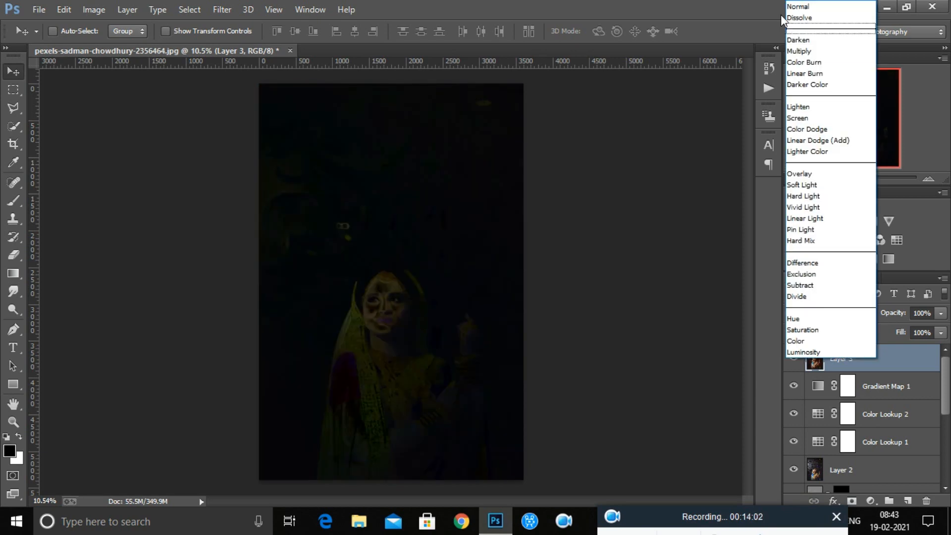
click(805, 74)
click(817, 313)
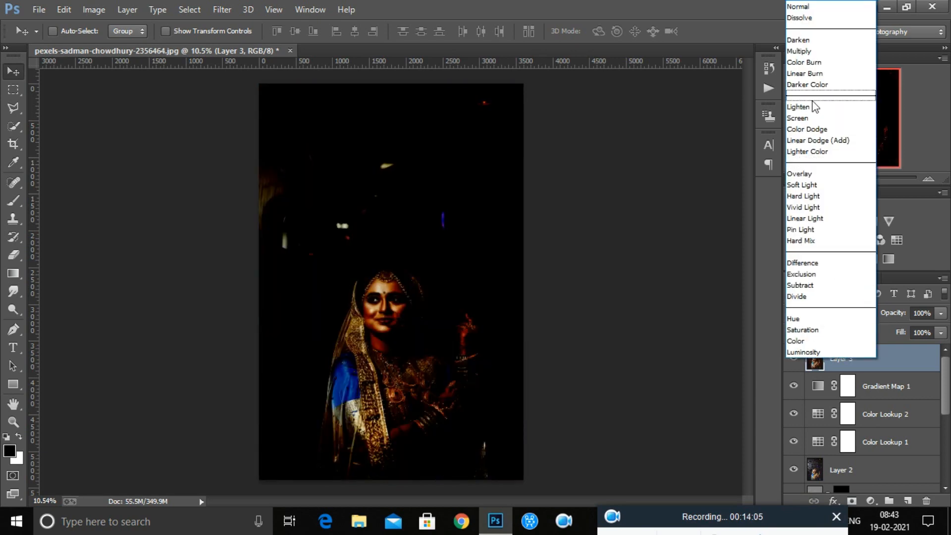
click(799, 7)
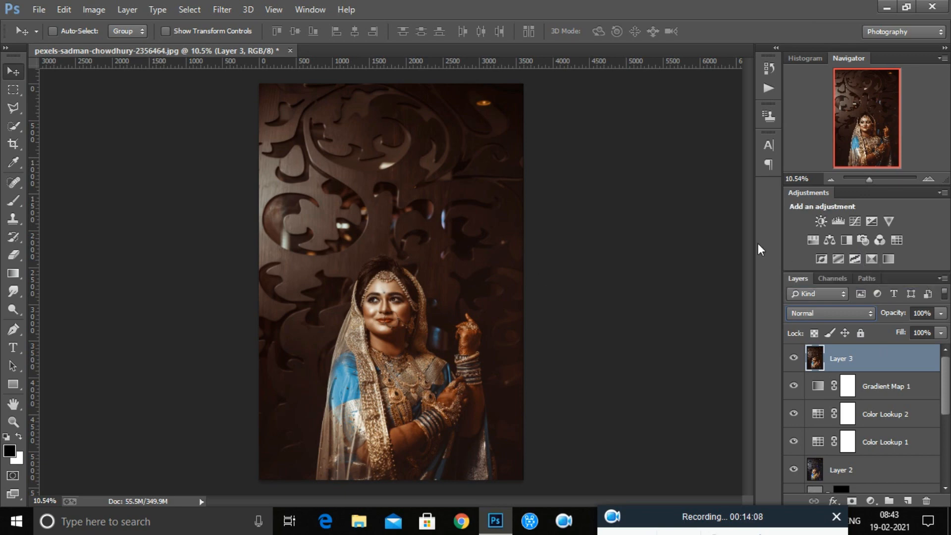
mouse_move(872, 183)
mouse_down()
mouse_move(880, 185)
mouse_move(872, 184)
mouse_up()
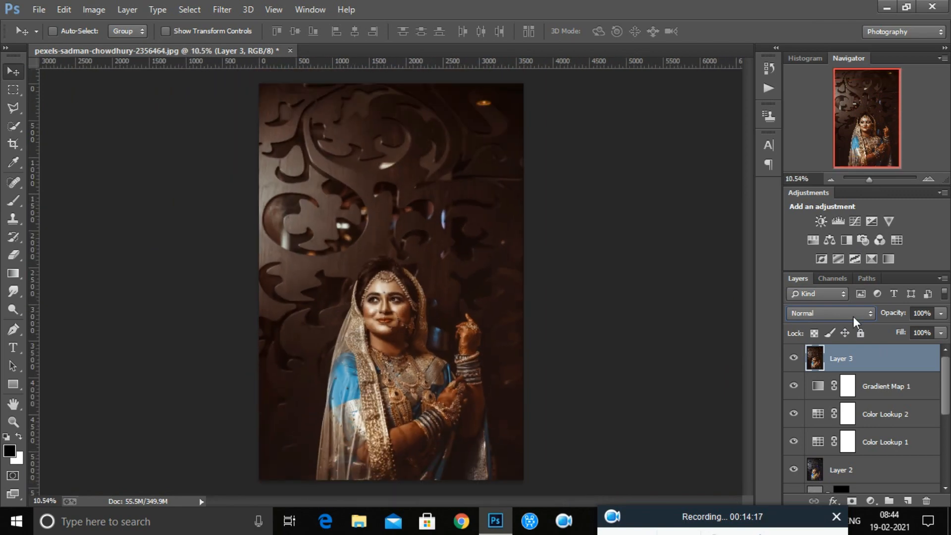